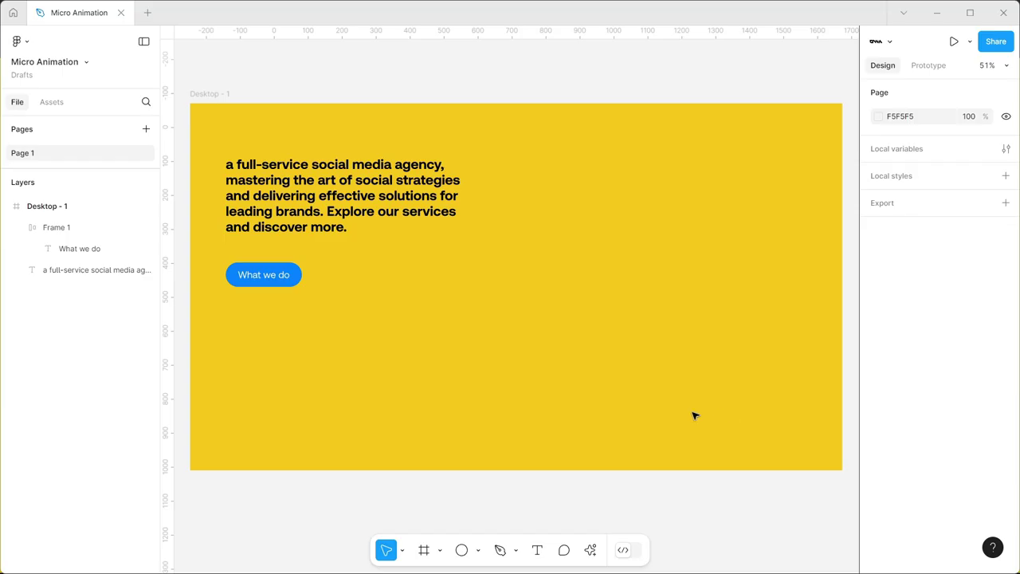
# - Add a bold 'strategy' text beside the paragraph at X 1021, Y 156, with a horizontal guide at its top
pyautogui.press('t')
pyautogui.click(524, 194)
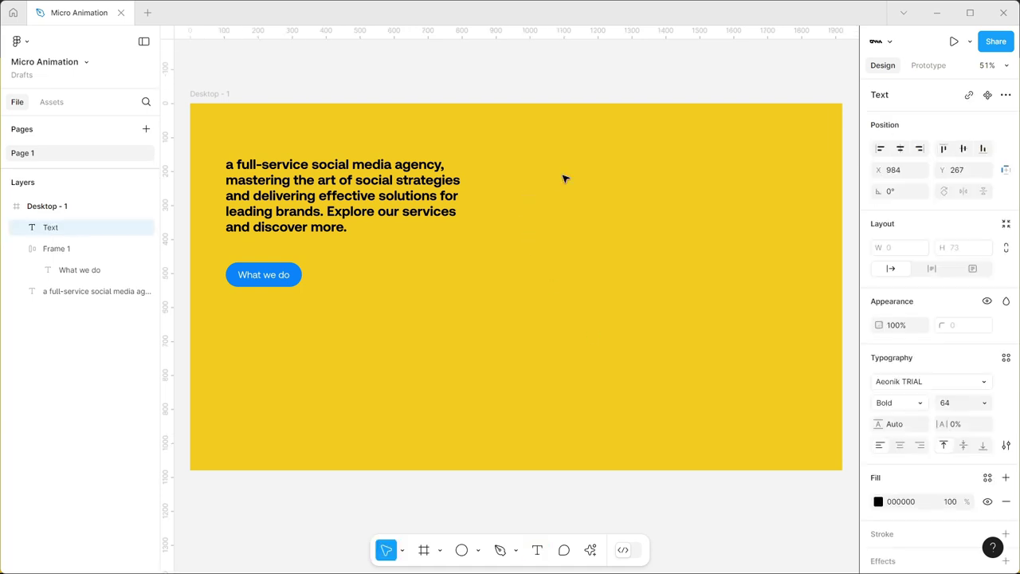
pyautogui.write('strateg')
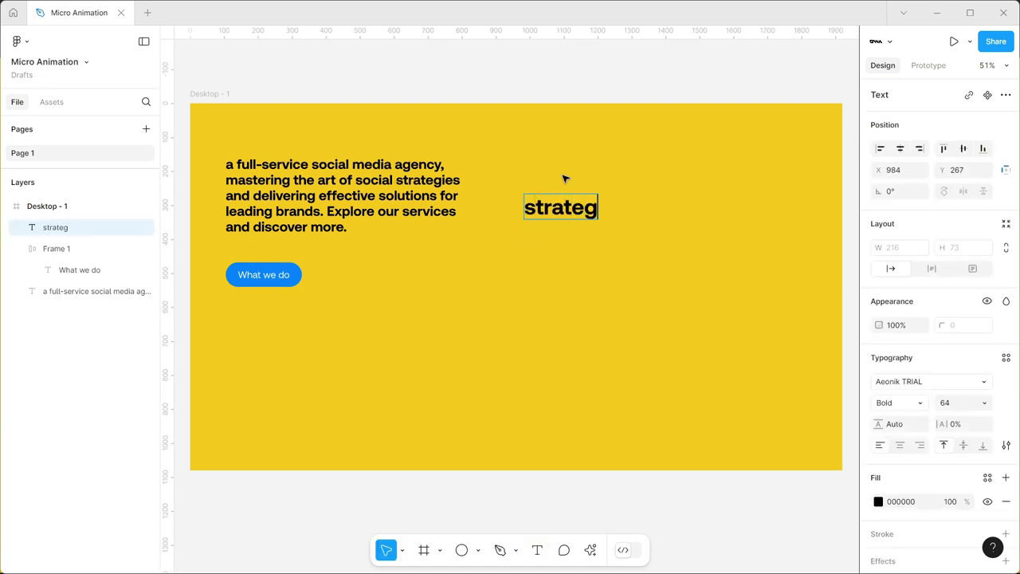
pyautogui.write('y')
pyautogui.press('Escape')
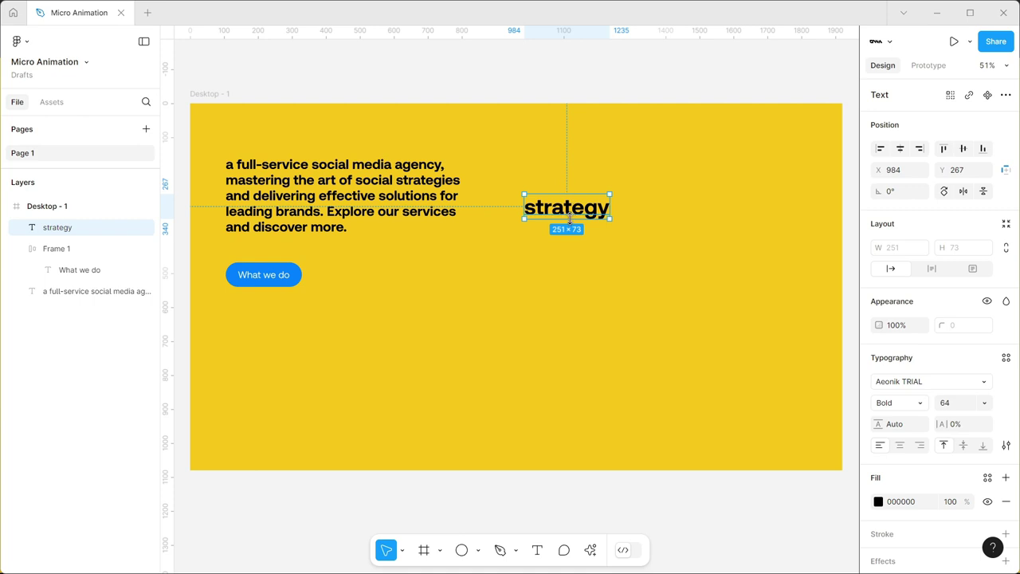
pyautogui.moveTo(573, 214); pyautogui.dragTo(585, 178)
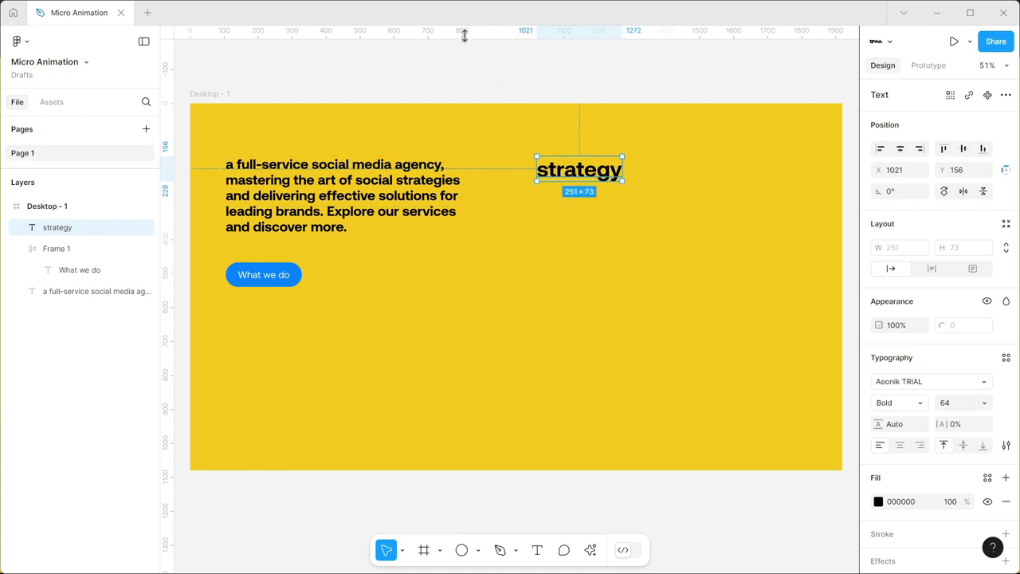
pyautogui.moveTo(465, 33); pyautogui.dragTo(527, 155)
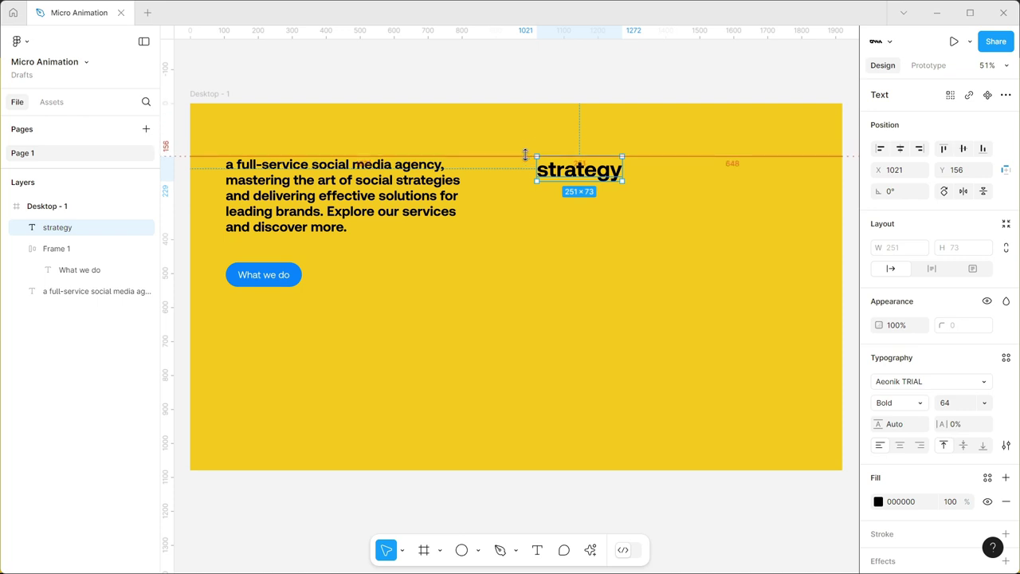
pyautogui.scroll(5, 600, 178)
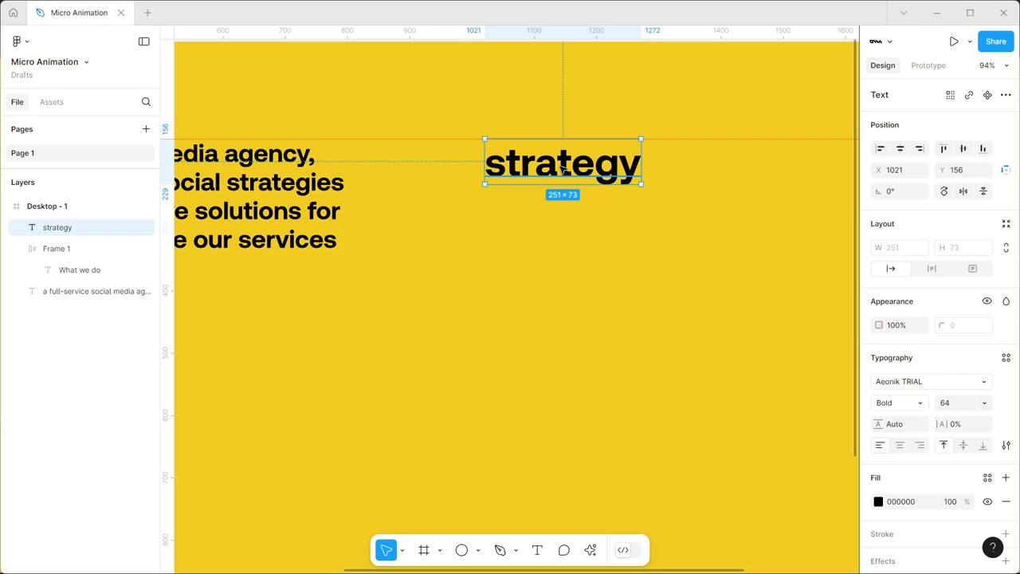
# - Wrap 'strategy' in a zero-padding auto-layout frame hugging 251×73 at X 1021, Y 156
pyautogui.hotkey('shift', 'a')
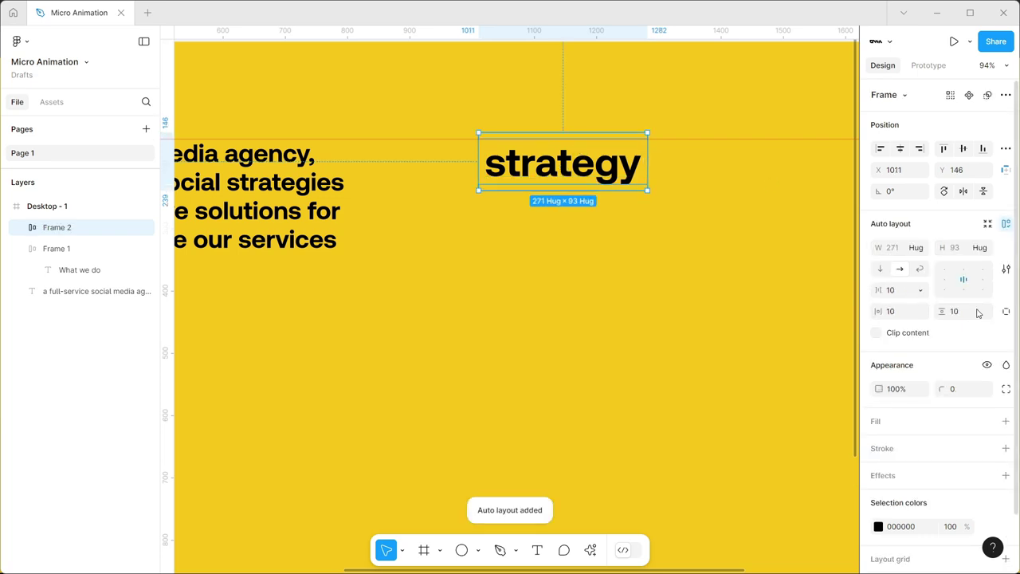
pyautogui.click(905, 318)
pyautogui.write('0')
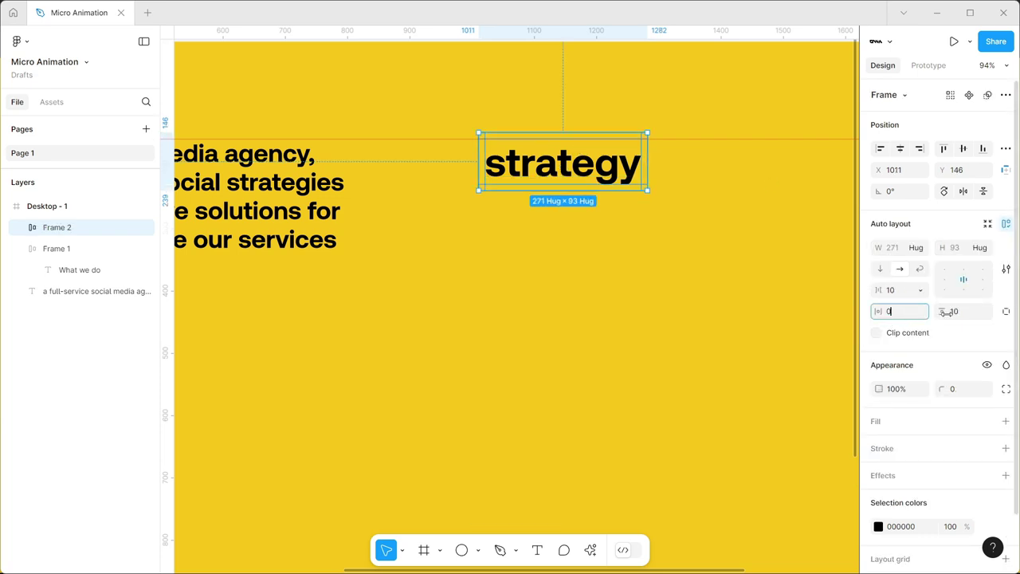
pyautogui.click(966, 318)
pyautogui.click(751, 287)
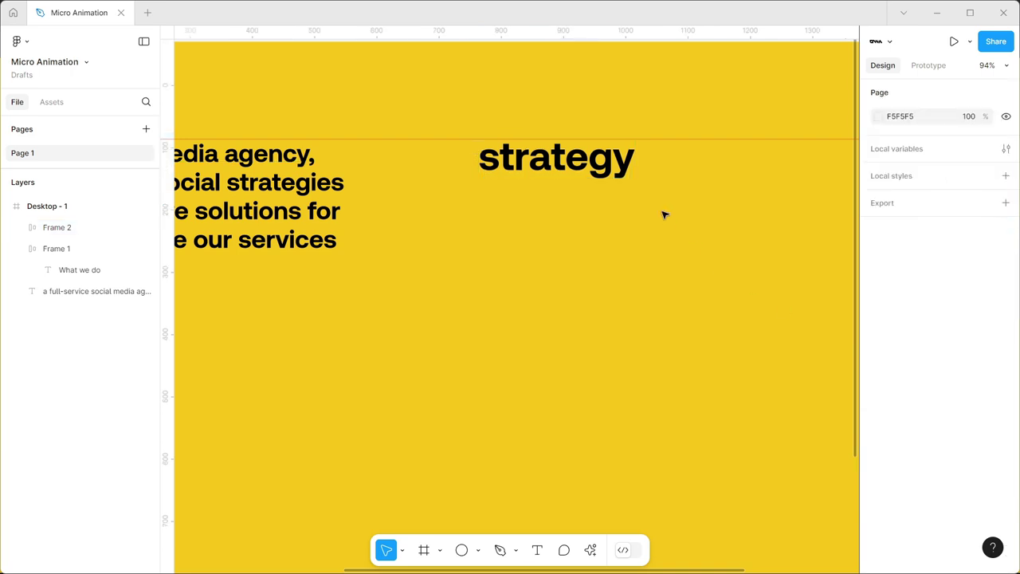
pyautogui.click(564, 165)
pyautogui.moveTo(562, 161); pyautogui.dragTo(569, 169)
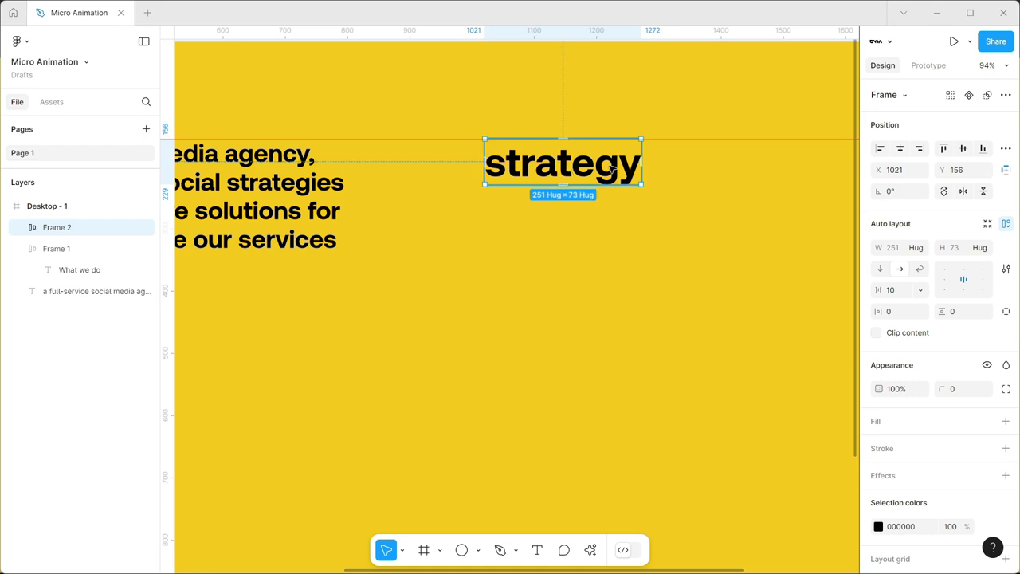
pyautogui.click(655, 169)
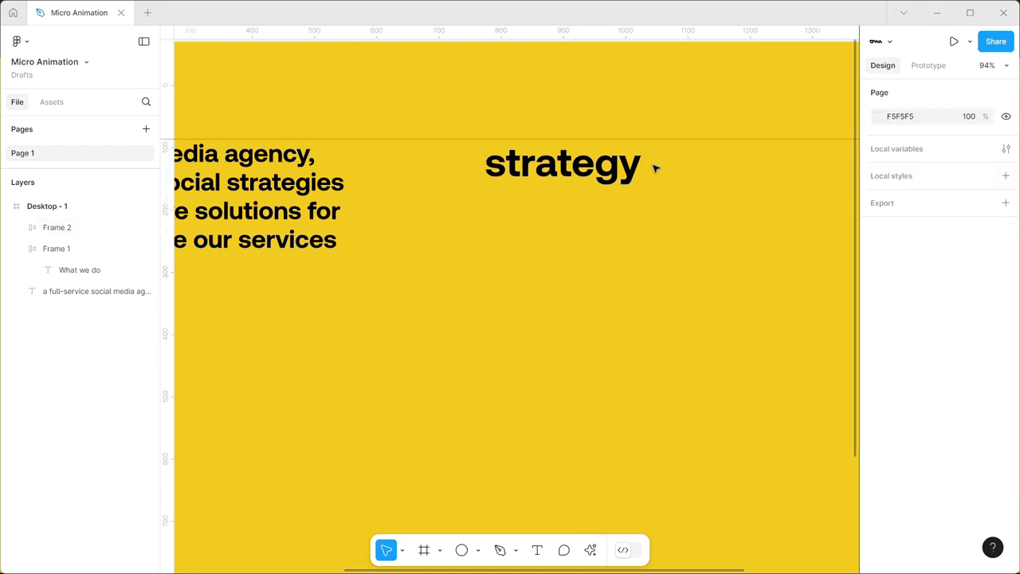
# - Draw a small circle left of 'strategy' and fill it black (000000)
pyautogui.click(461, 550)
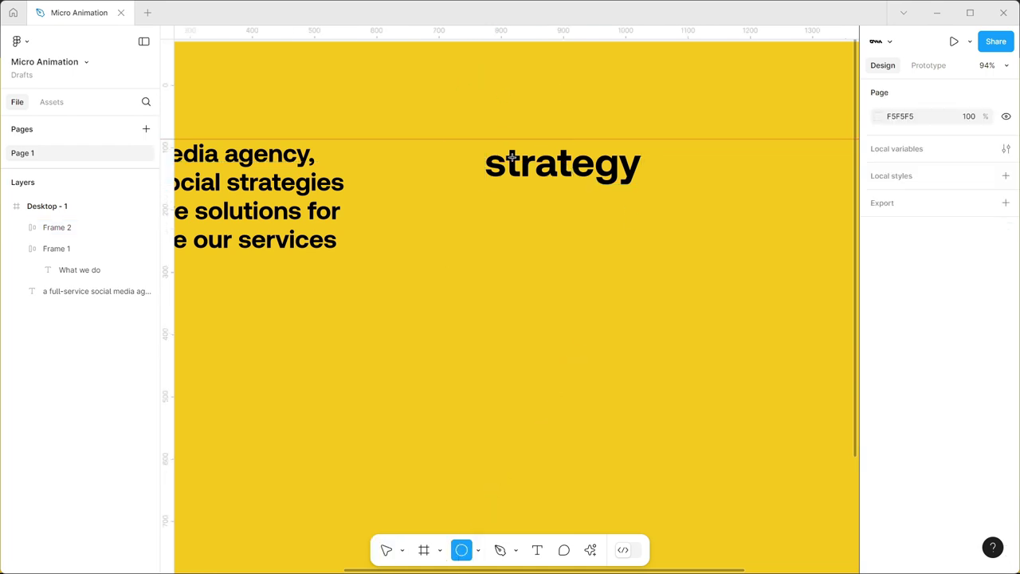
pyautogui.moveTo(445, 153); pyautogui.dragTo(472, 179)
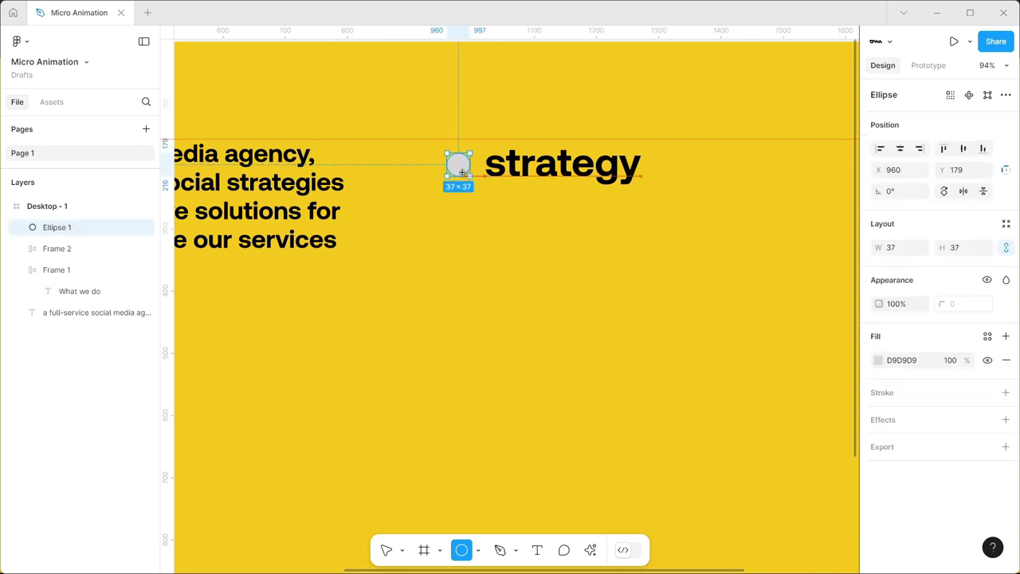
pyautogui.click(878, 361)
pyautogui.moveTo(773, 328)
pyautogui.mouseDown()
pyautogui.moveTo(694, 403)
pyautogui.moveTo(501, 289)
pyautogui.mouseUp()
pyautogui.click(501, 289)
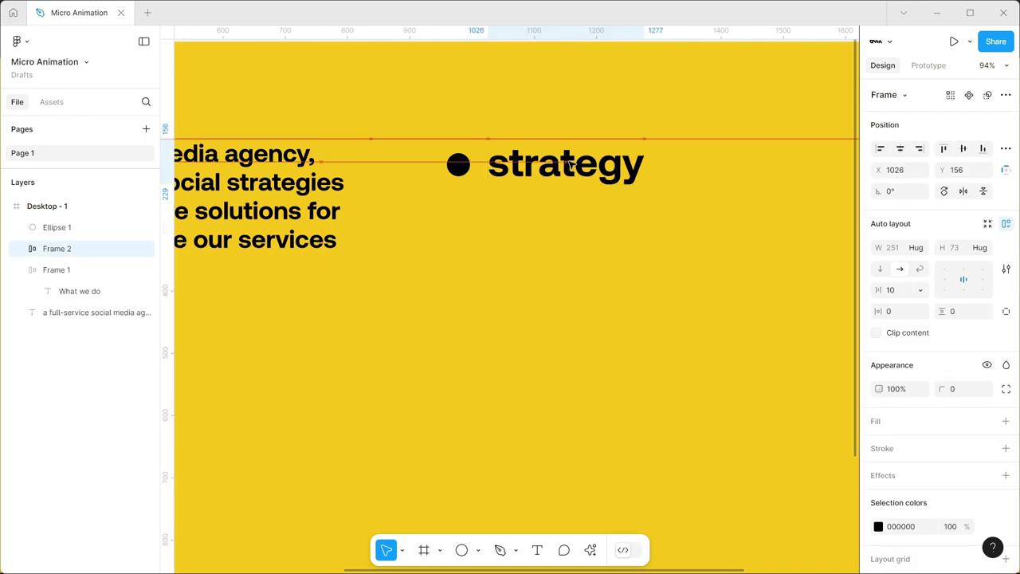
# - Resize the dot to 36×36 and place it beside 'strategy', centred on the text
pyautogui.moveTo(542, 165); pyautogui.dragTo(582, 165)
pyautogui.click(460, 165)
pyautogui.moveTo(462, 167); pyautogui.dragTo(495, 168)
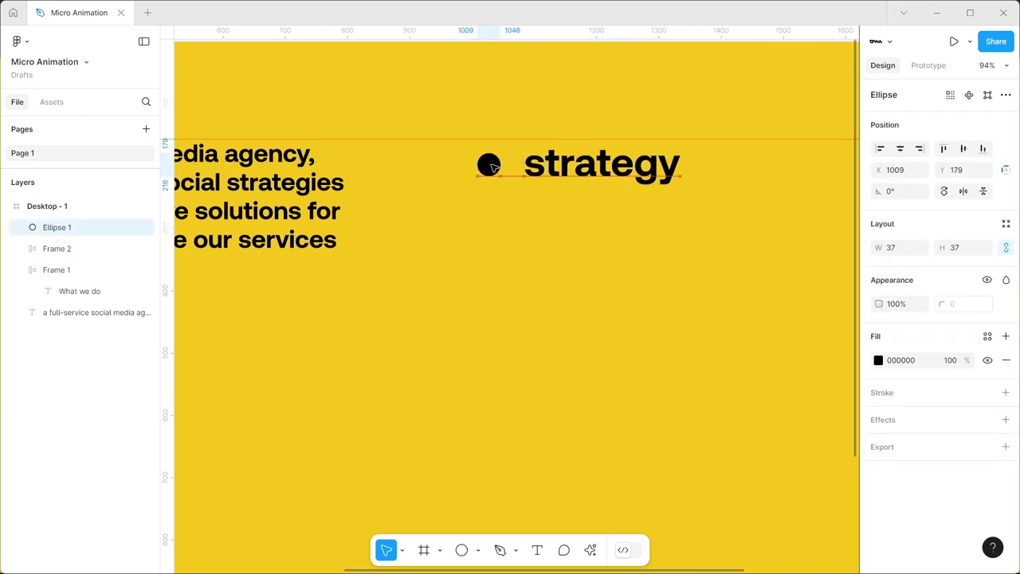
pyautogui.scroll(5, 494, 165)
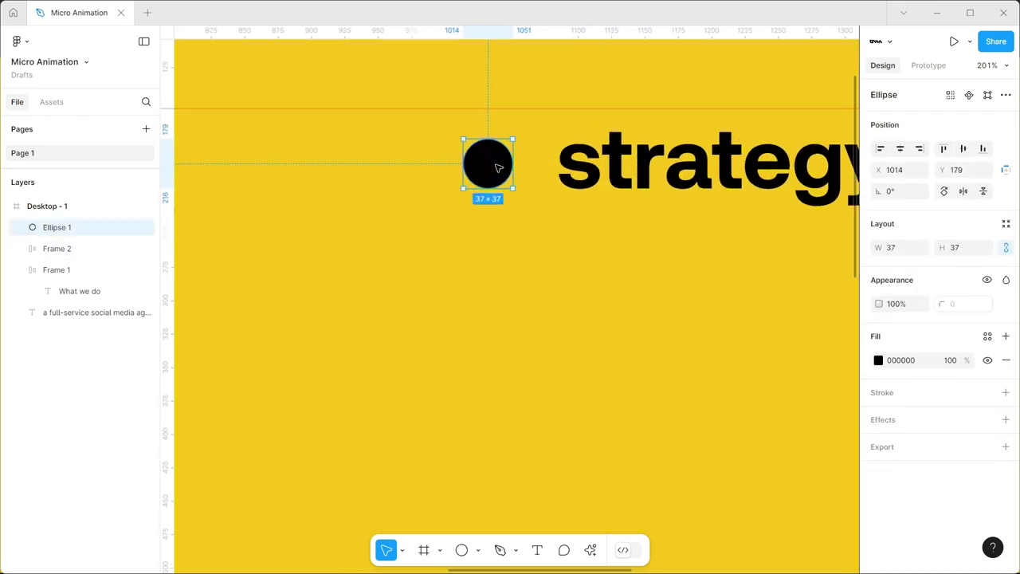
pyautogui.moveTo(466, 139); pyautogui.dragTo(468, 141)
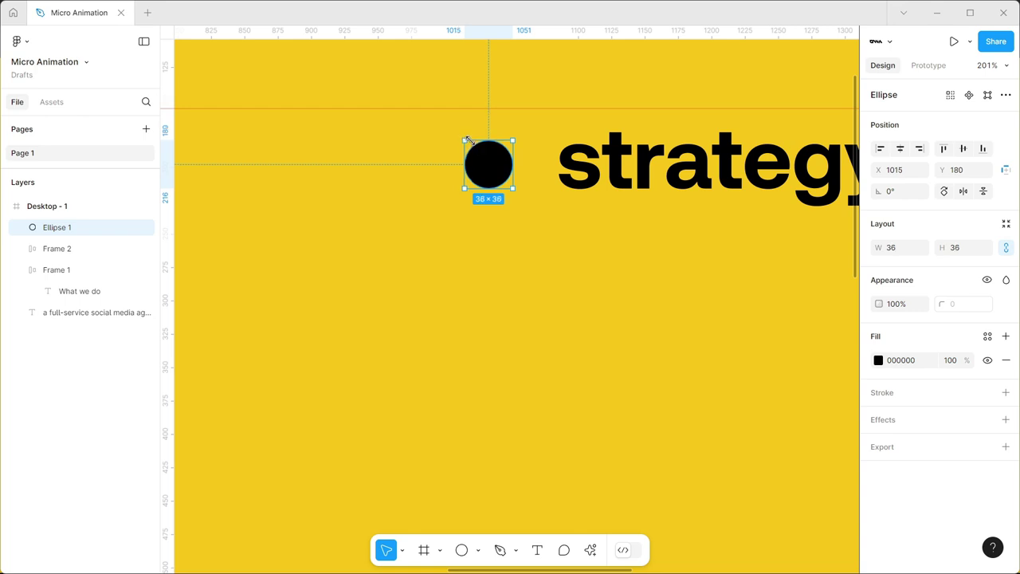
pyautogui.click(498, 186)
pyautogui.moveTo(492, 177); pyautogui.dragTo(491, 180)
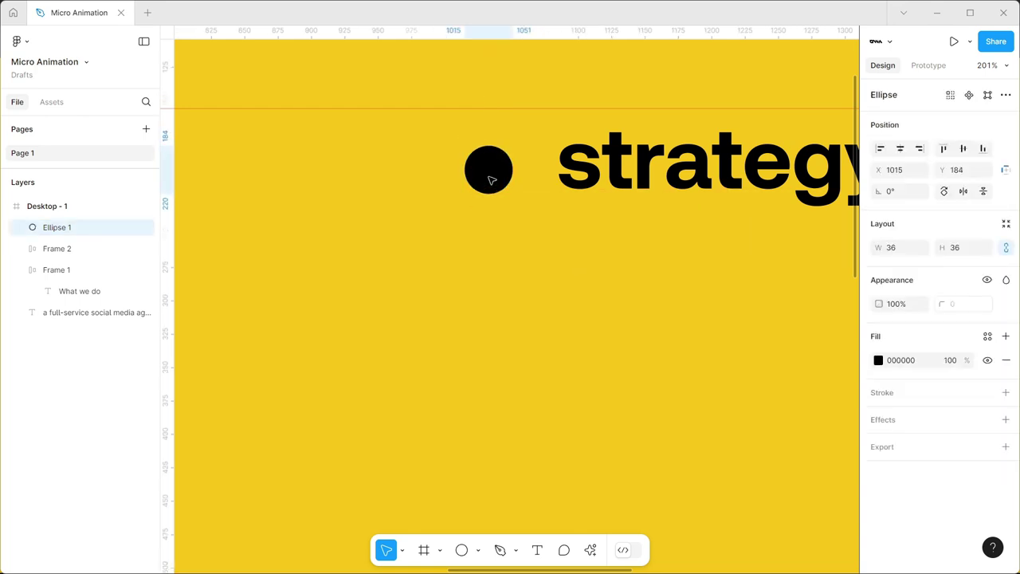
# - Group the black dot with the strategy frame and name the group 'hover'
pyautogui.click(611, 254)
pyautogui.scroll(-5, 611, 253)
pyautogui.scroll(-2, 613, 251)
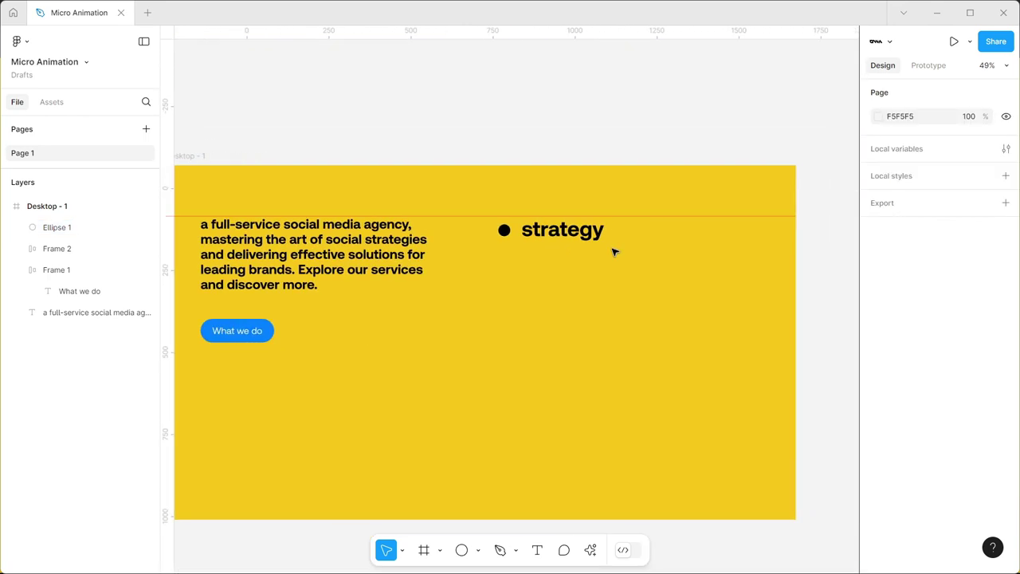
pyautogui.click(527, 229)
pyautogui.keyDown('shift'); pyautogui.click(483, 231); pyautogui.keyUp('shift')
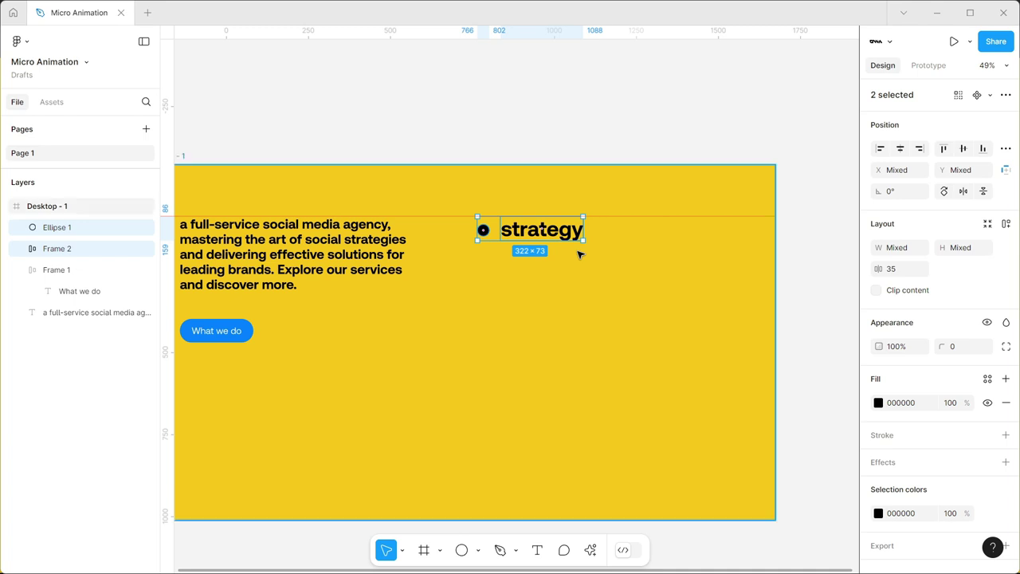
pyautogui.hotkey('ctrl', 'g')
pyautogui.doubleClick(61, 232)
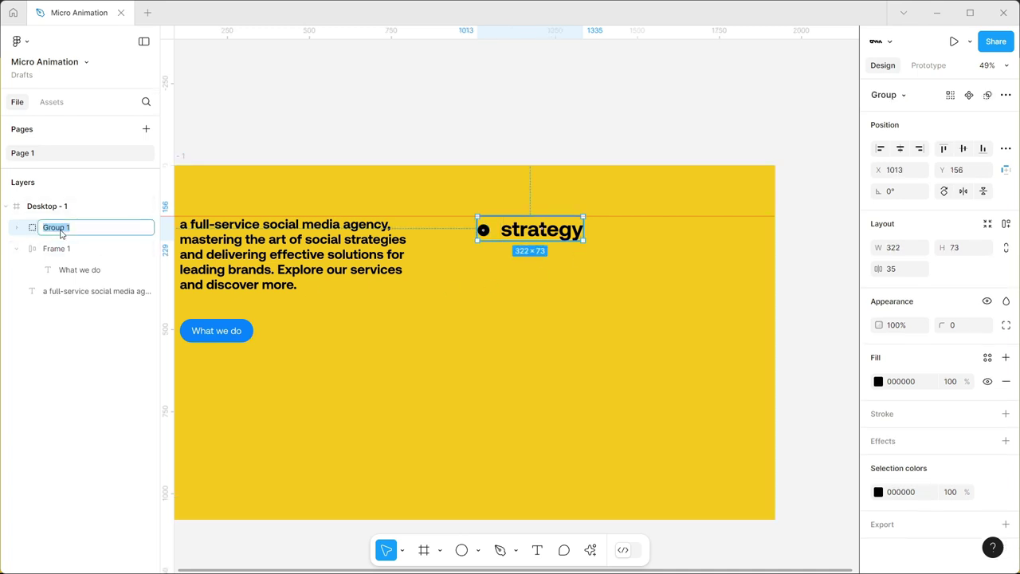
pyautogui.write('hover')
pyautogui.press('Return')
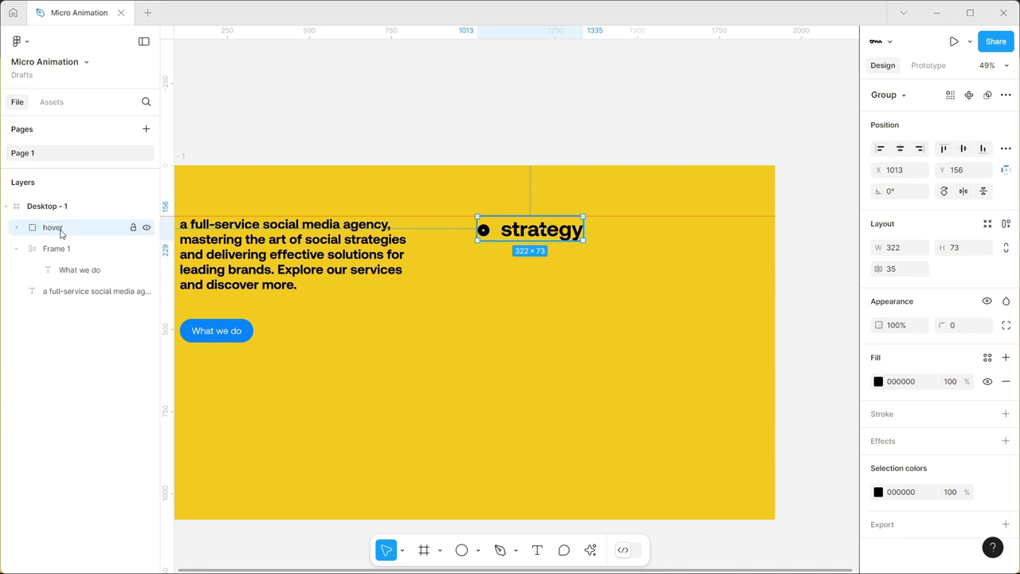
# - Wrap the hover group in a frame and rename it 'container'
pyautogui.rightClick(526, 237)
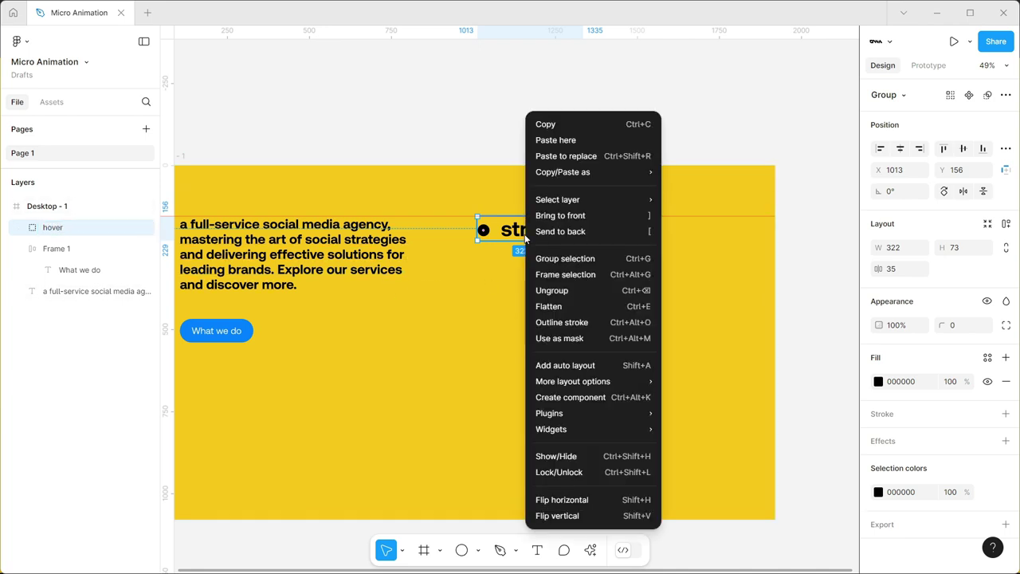
pyautogui.click(549, 276)
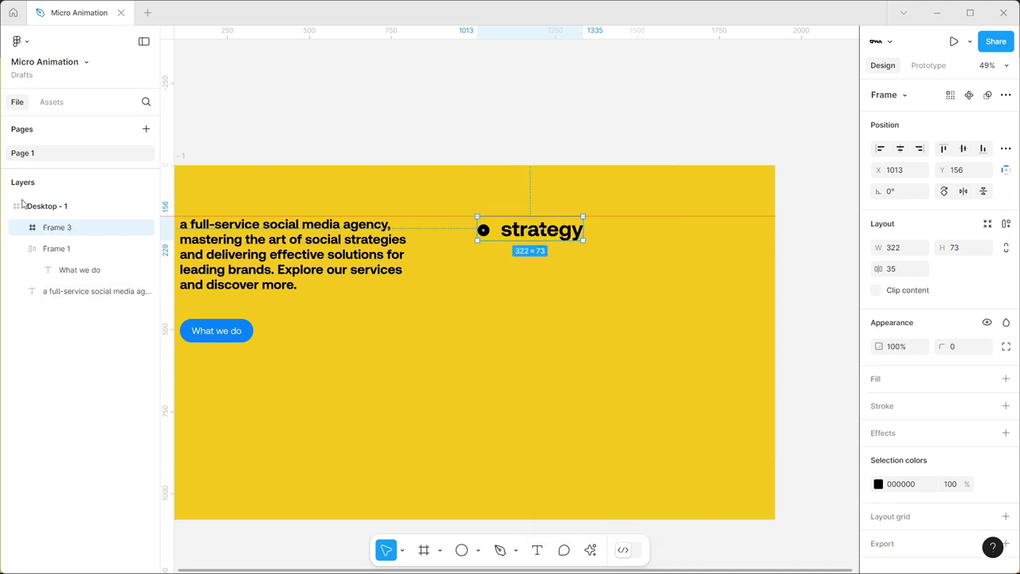
pyautogui.click(16, 228)
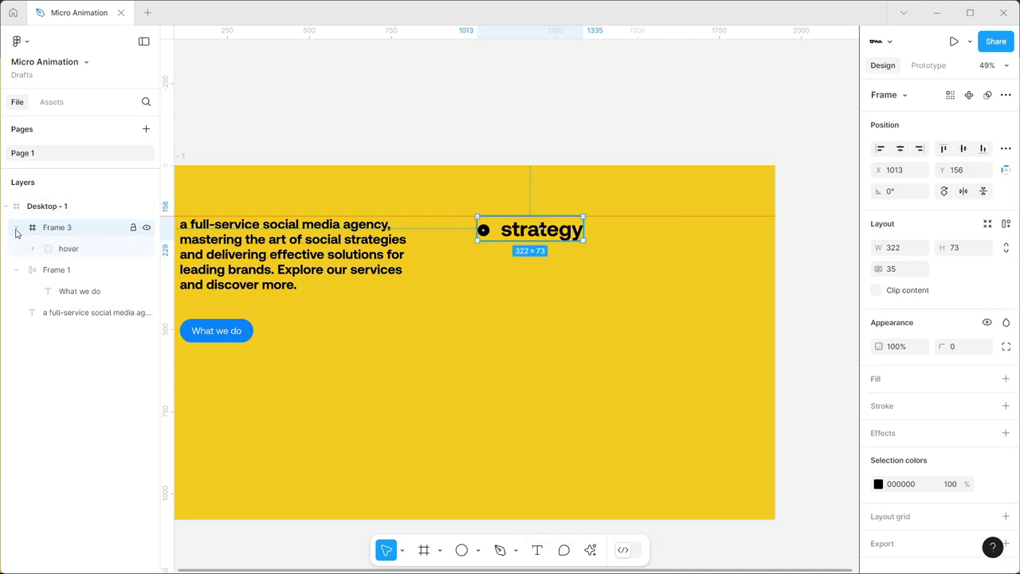
pyautogui.doubleClick(58, 228)
pyautogui.write('container')
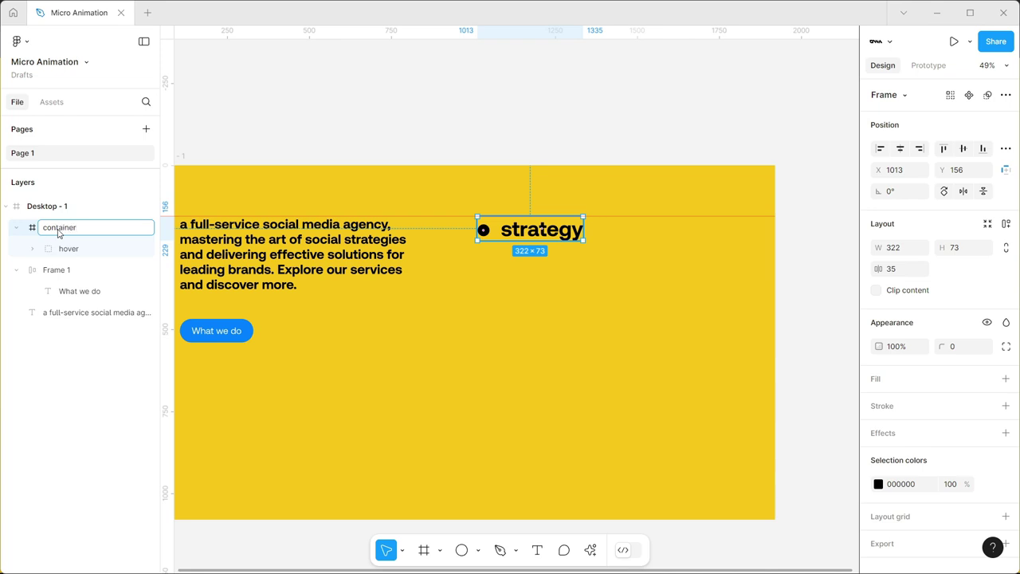
pyautogui.press('Return')
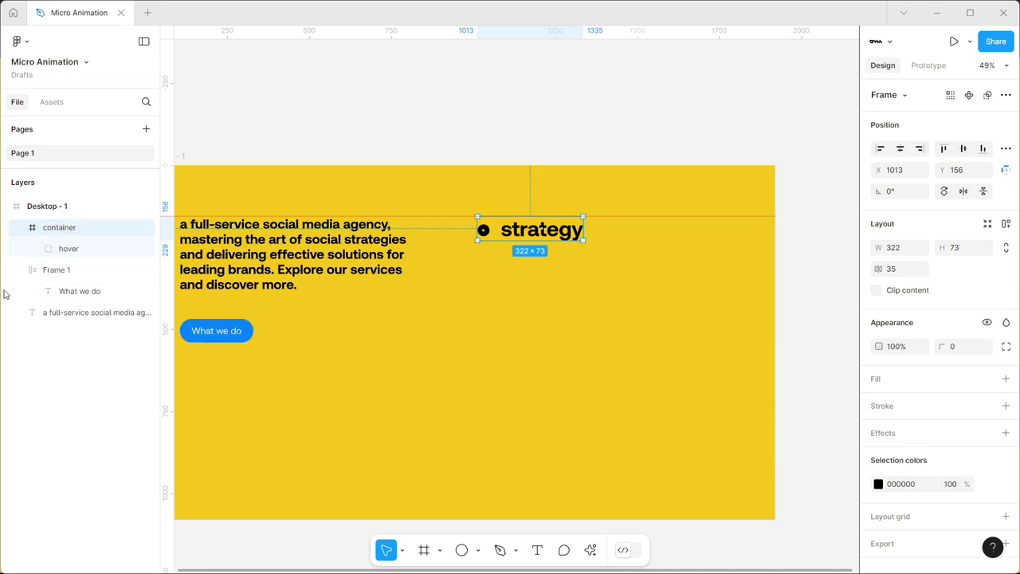
pyautogui.click(15, 270)
# - Resize the container to 825×143 and vertically centre the hover group inside it at Y 35
pyautogui.click(410, 335)
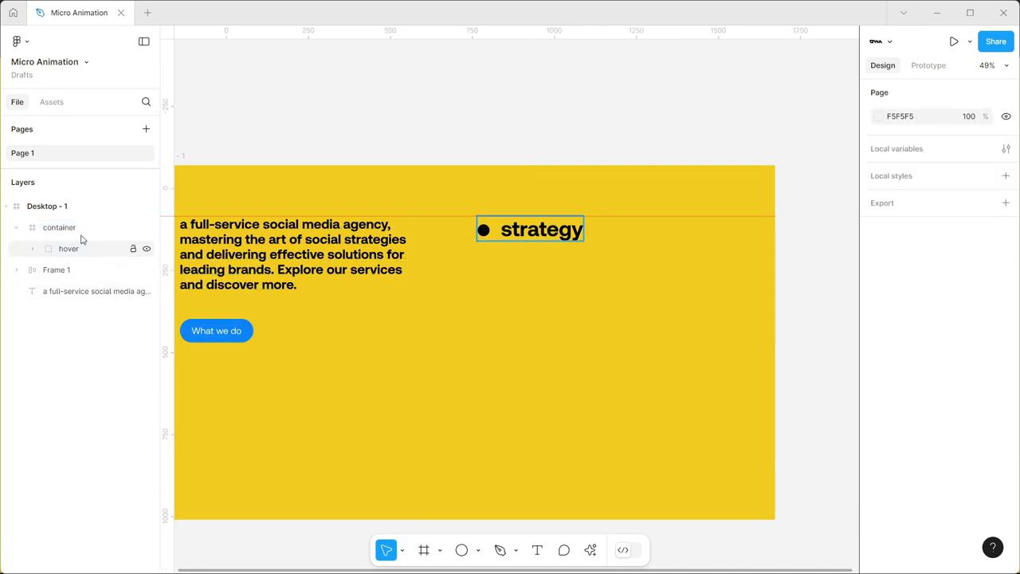
pyautogui.click(64, 227)
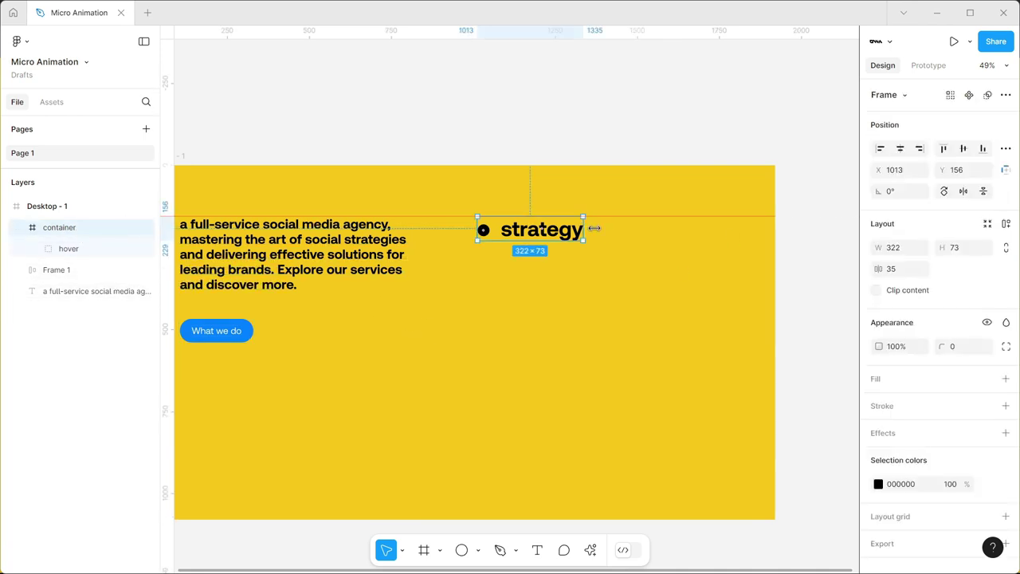
pyautogui.moveTo(595, 229); pyautogui.dragTo(747, 229)
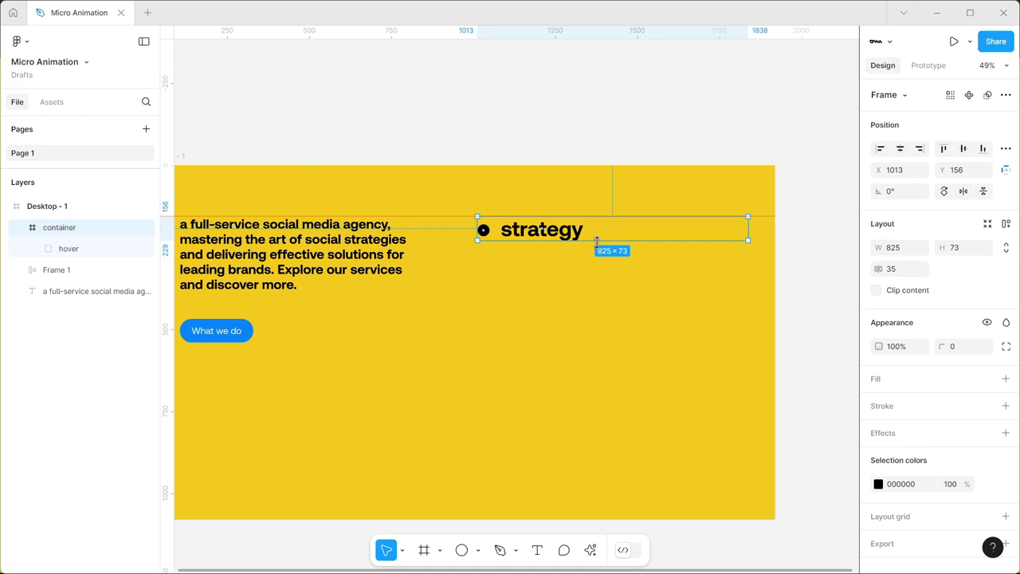
pyautogui.moveTo(599, 248); pyautogui.dragTo(606, 262)
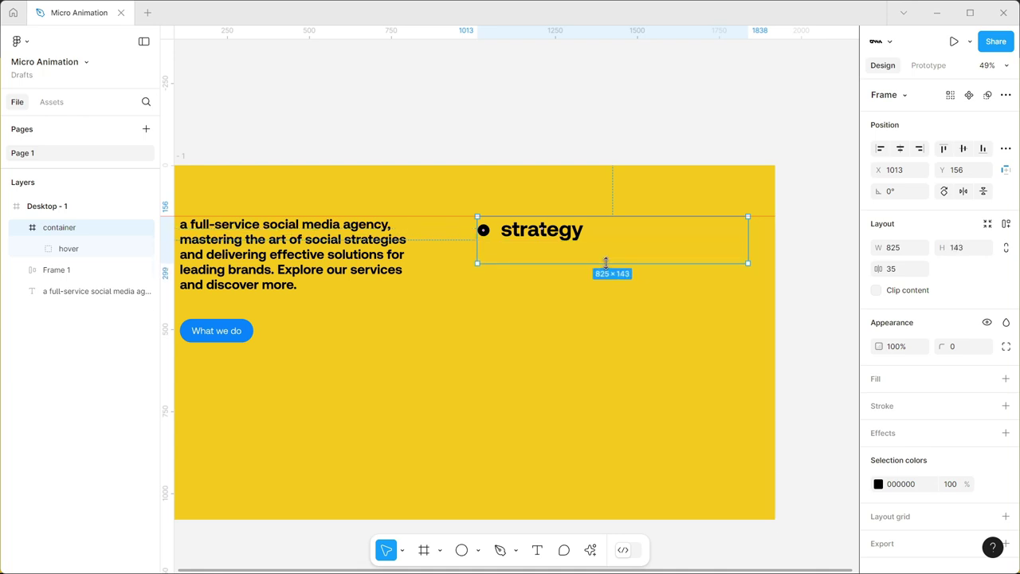
pyautogui.click(558, 340)
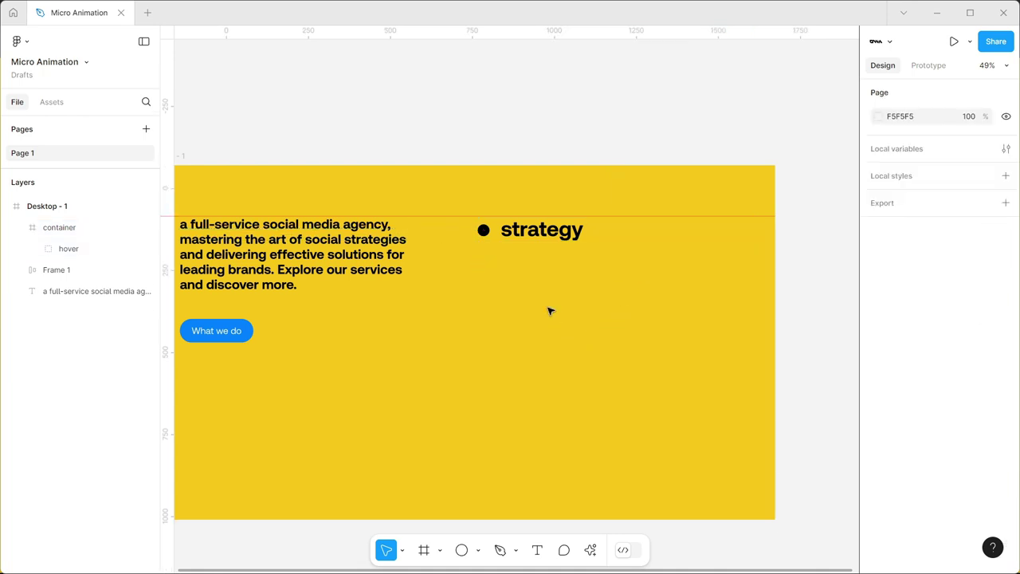
pyautogui.click(496, 231)
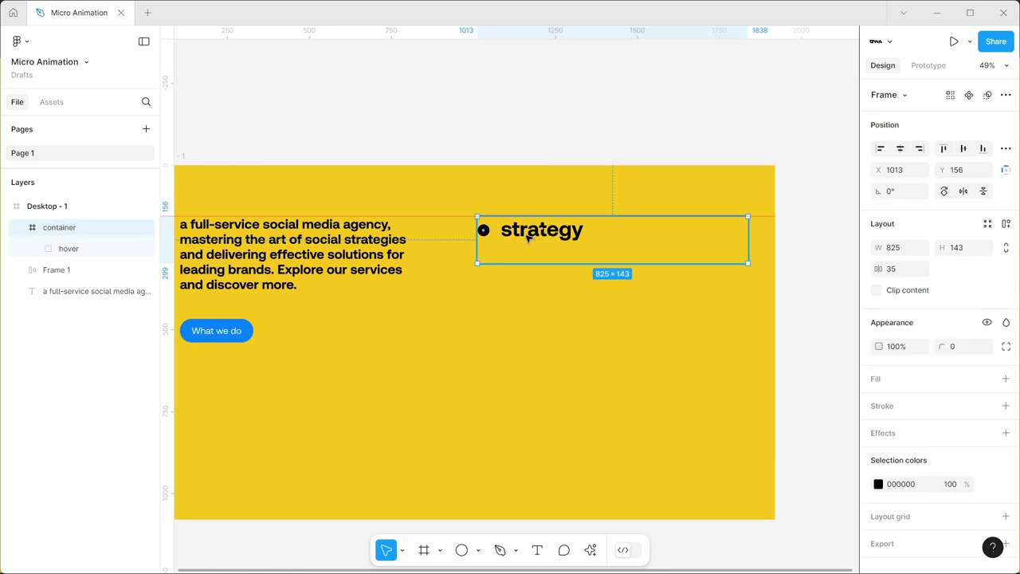
pyautogui.click(64, 250)
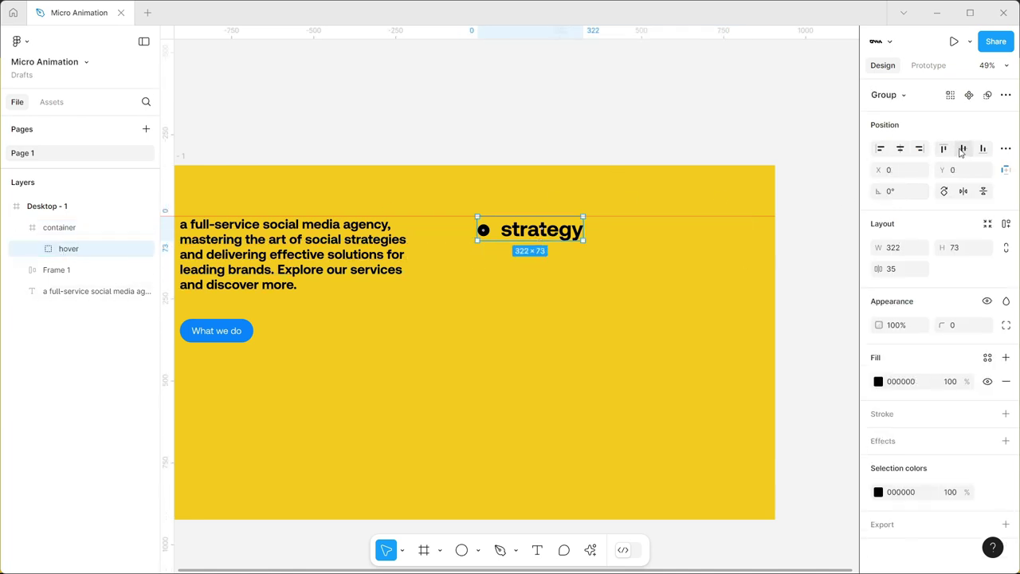
pyautogui.click(963, 150)
# - Add a 1-px black stroke to the container frame, limited to the bottom edge
pyautogui.click(496, 249)
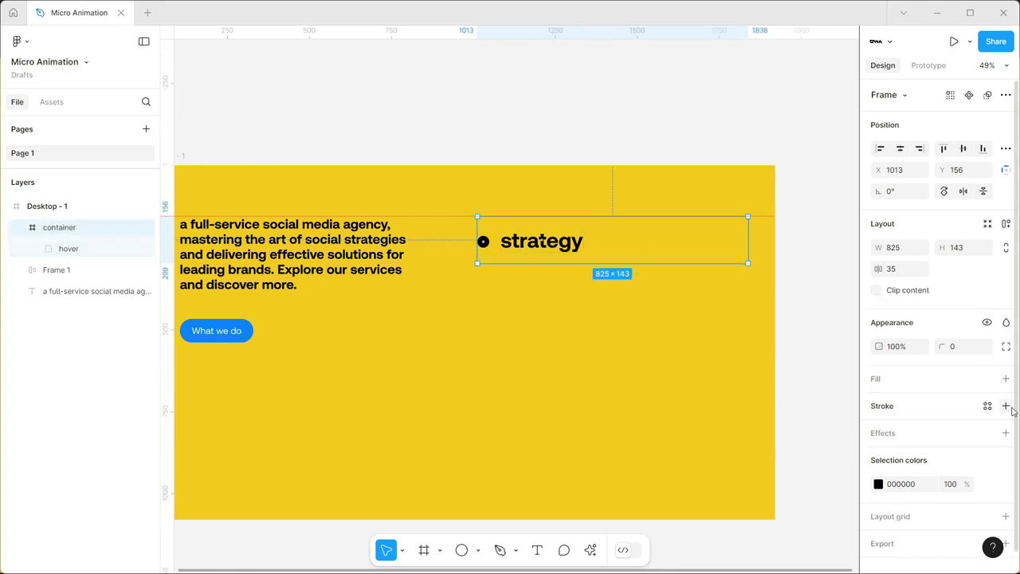
pyautogui.click(1005, 406)
pyautogui.click(1005, 451)
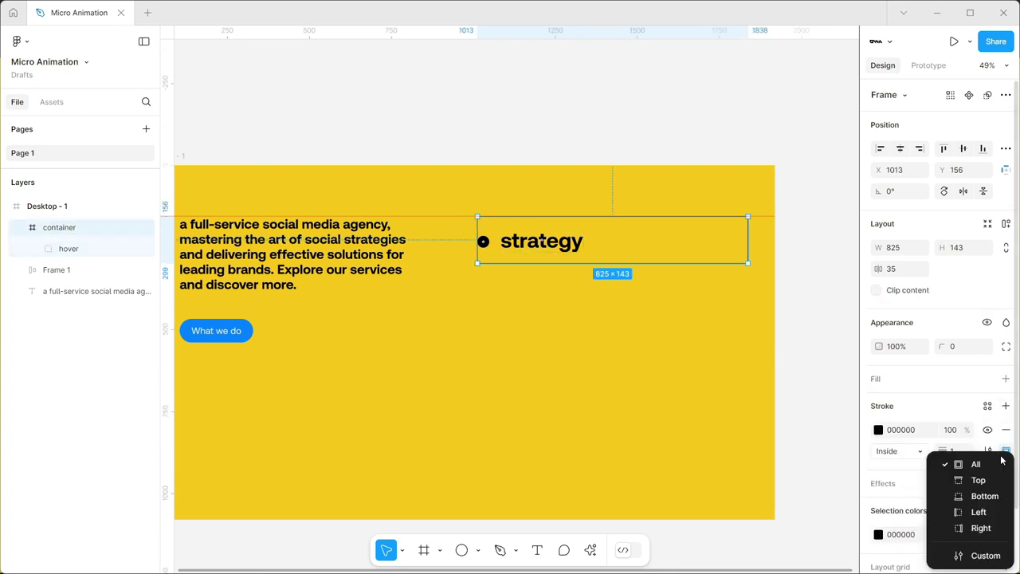
pyautogui.click(976, 494)
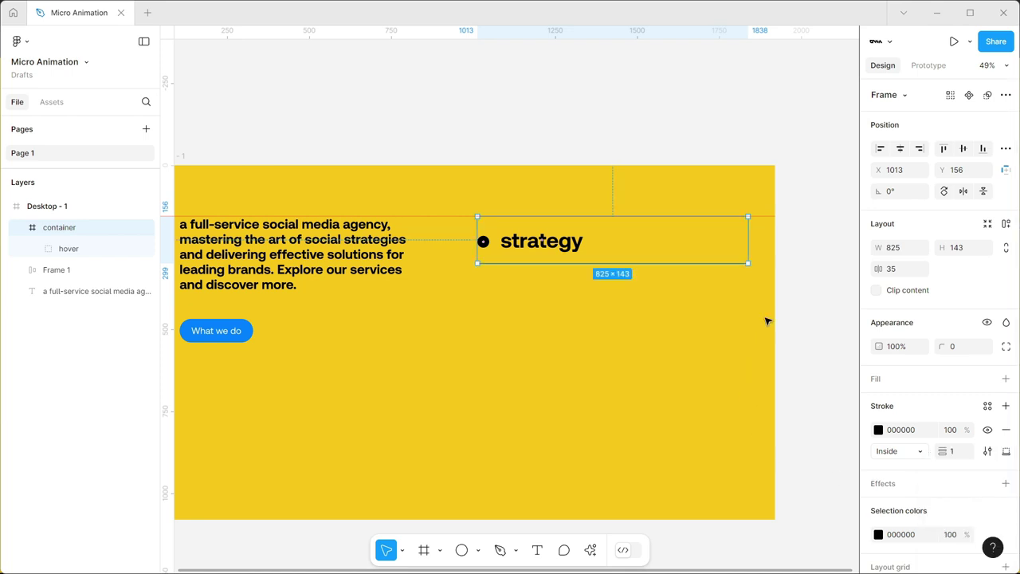
pyautogui.click(798, 296)
pyautogui.click(538, 255)
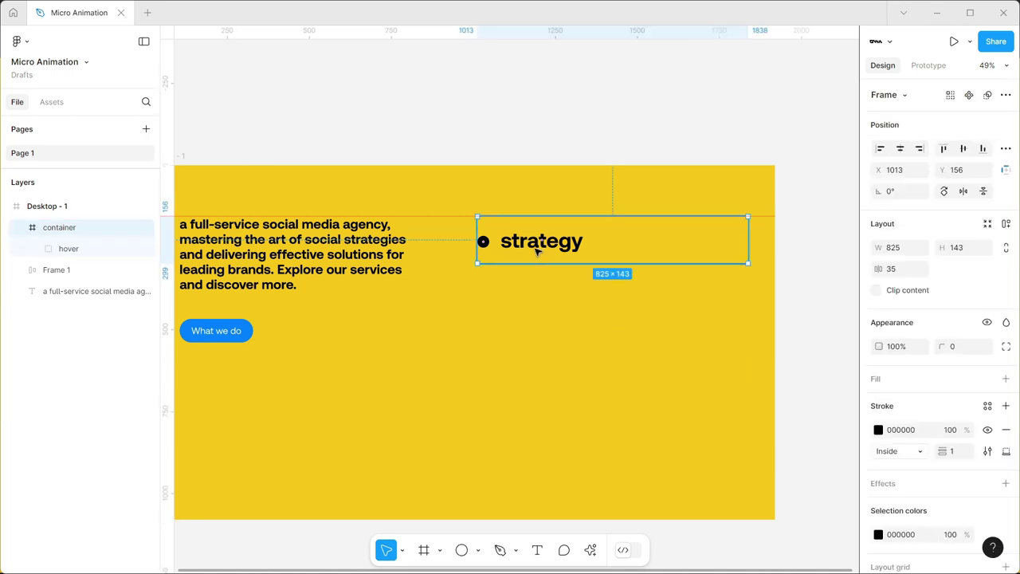
# - Turn the container into a component set with Default and Variant2 variants
pyautogui.click(969, 99)
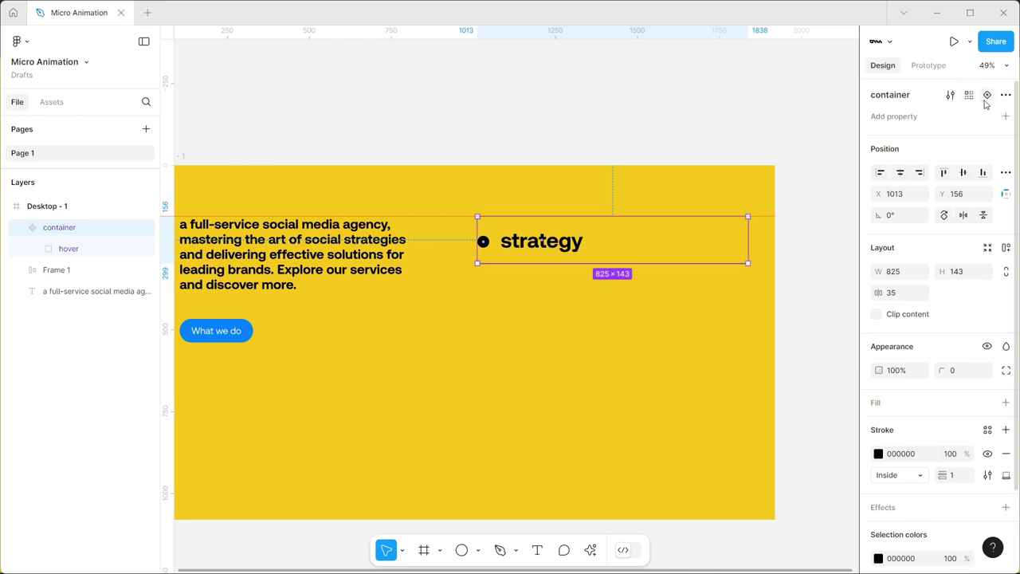
pyautogui.click(584, 360)
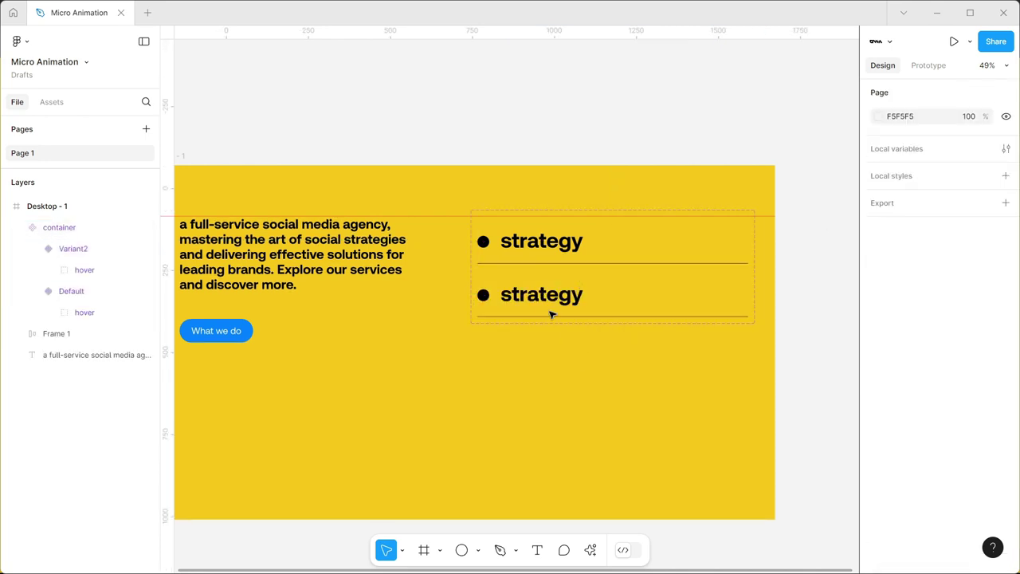
pyautogui.scroll(5, 539, 311)
pyautogui.scroll(1, 539, 310)
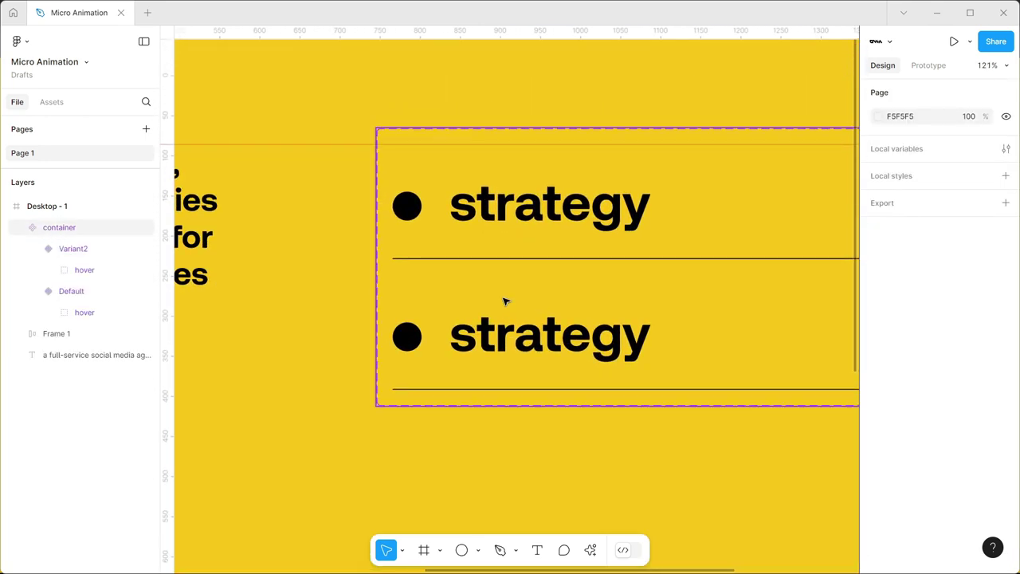
pyautogui.click(413, 212)
pyautogui.doubleClick(413, 212)
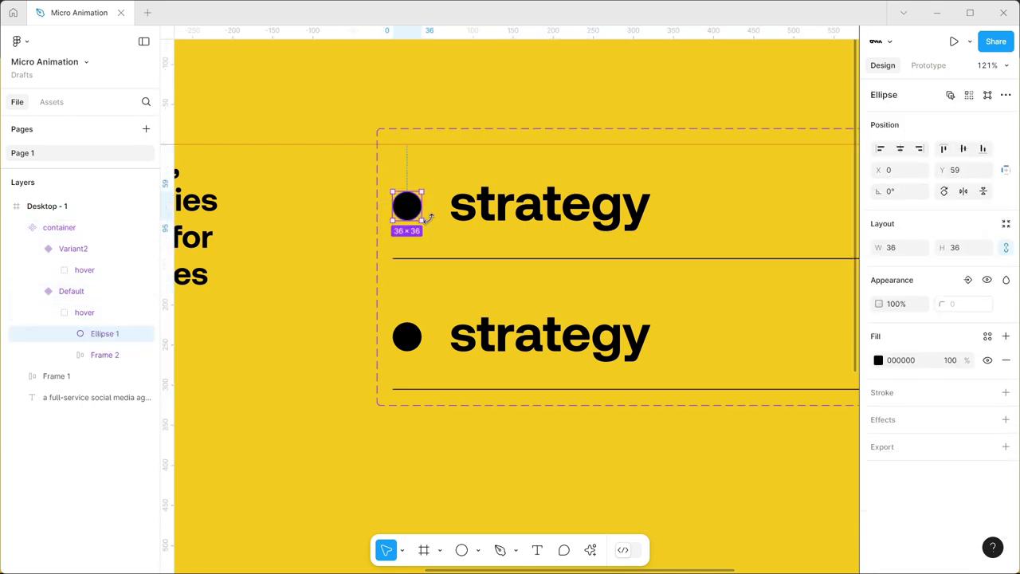
# - In Variant2, scale the bullet dot down to 1×1 and centre it vertically
pyautogui.press('k')
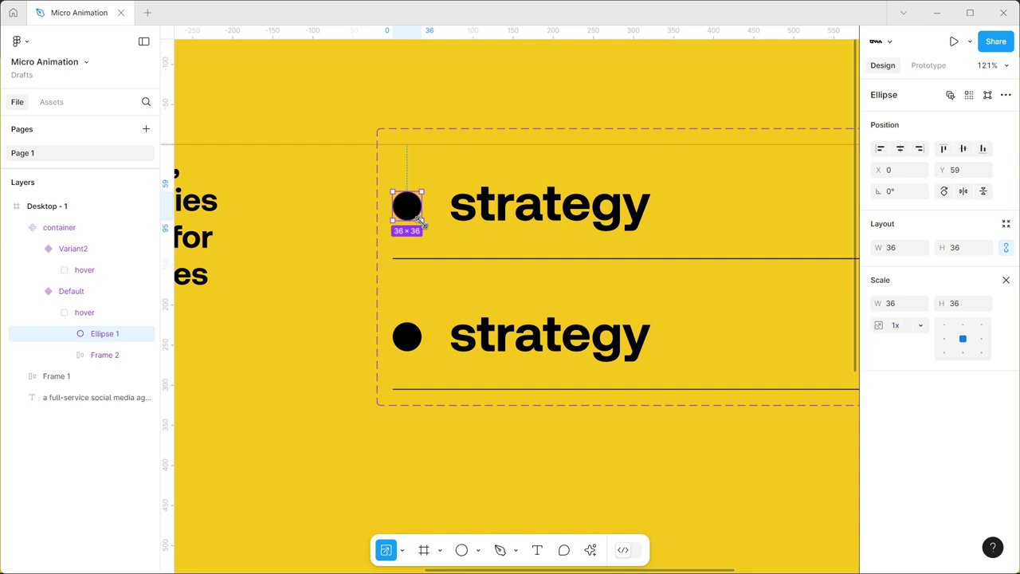
pyautogui.moveTo(415, 219); pyautogui.dragTo(398, 204)
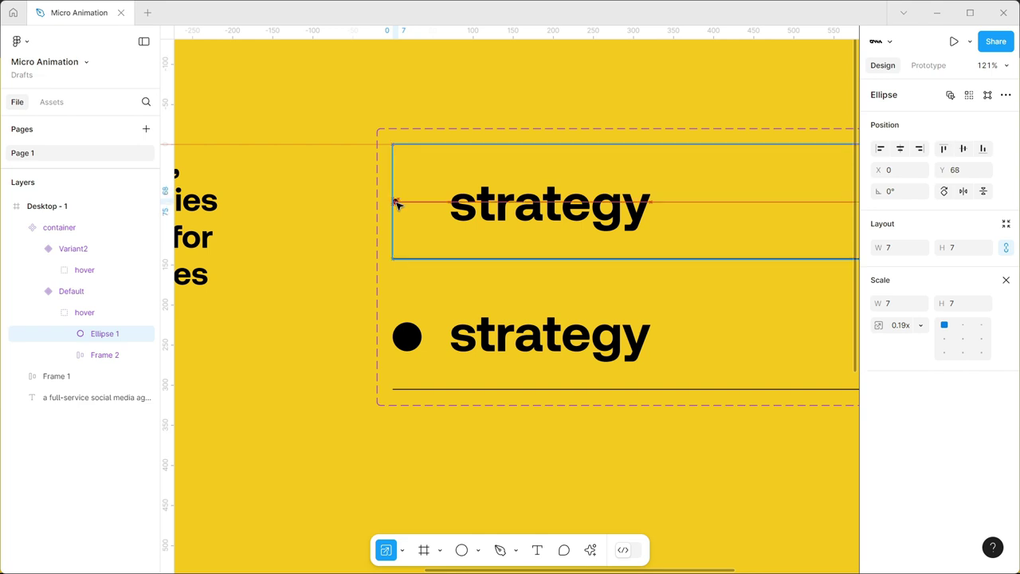
pyautogui.click(891, 305)
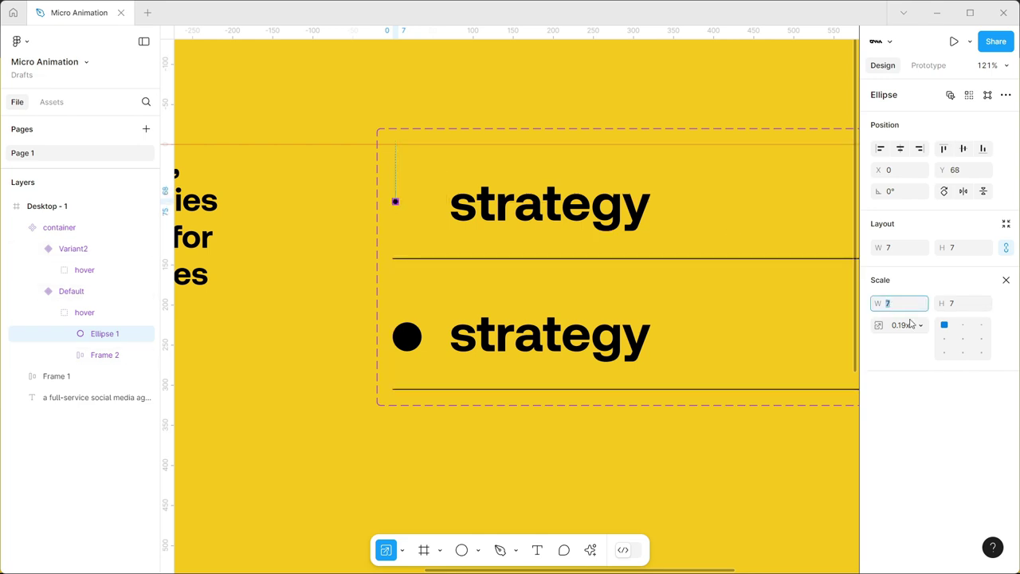
pyautogui.write('0')
pyautogui.write('1')
pyautogui.press('Return')
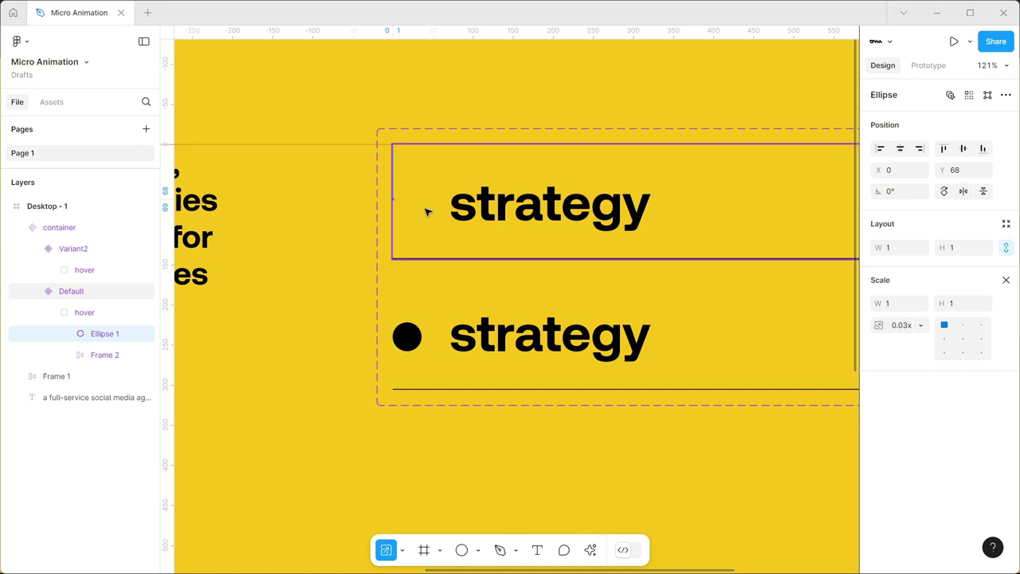
pyautogui.scroll(5, 407, 202)
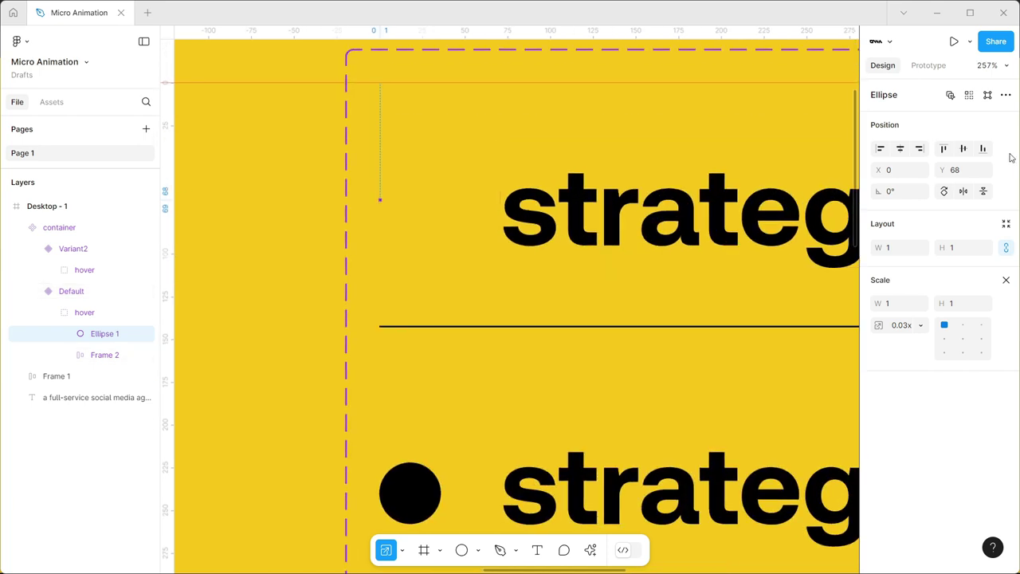
pyautogui.click(962, 150)
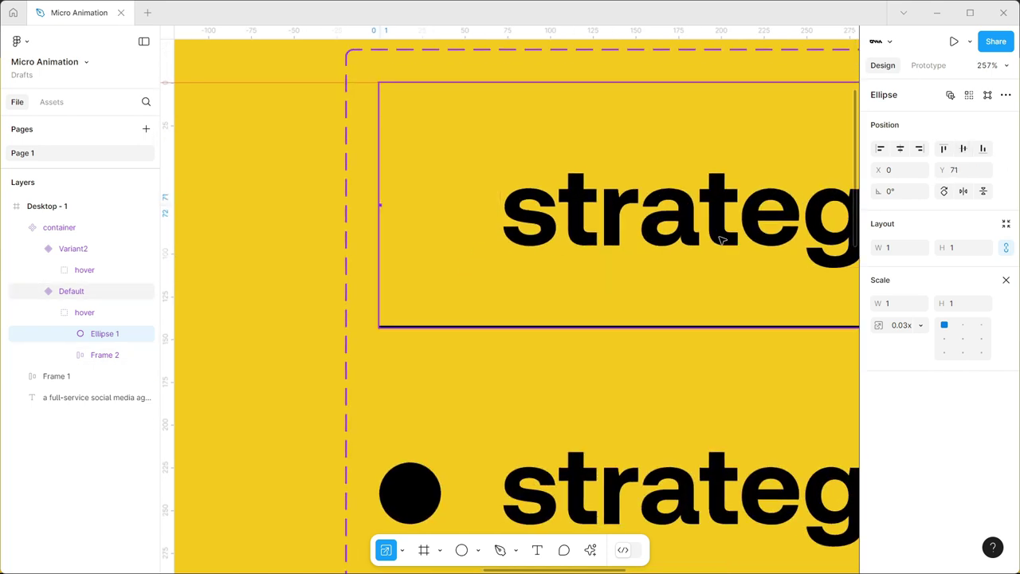
# - Set Variant2's dot to 0% opacity and align the strategy text flush left at X 0
pyautogui.press('v')
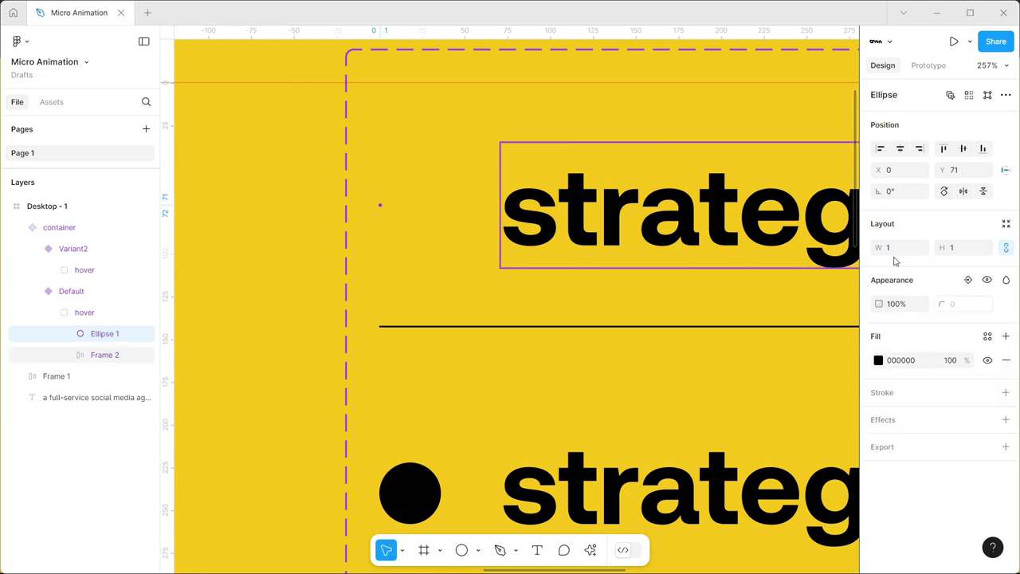
pyautogui.click(899, 305)
pyautogui.write('0')
pyautogui.press('Return')
pyautogui.click(658, 227)
pyautogui.moveTo(658, 227); pyautogui.dragTo(482, 225)
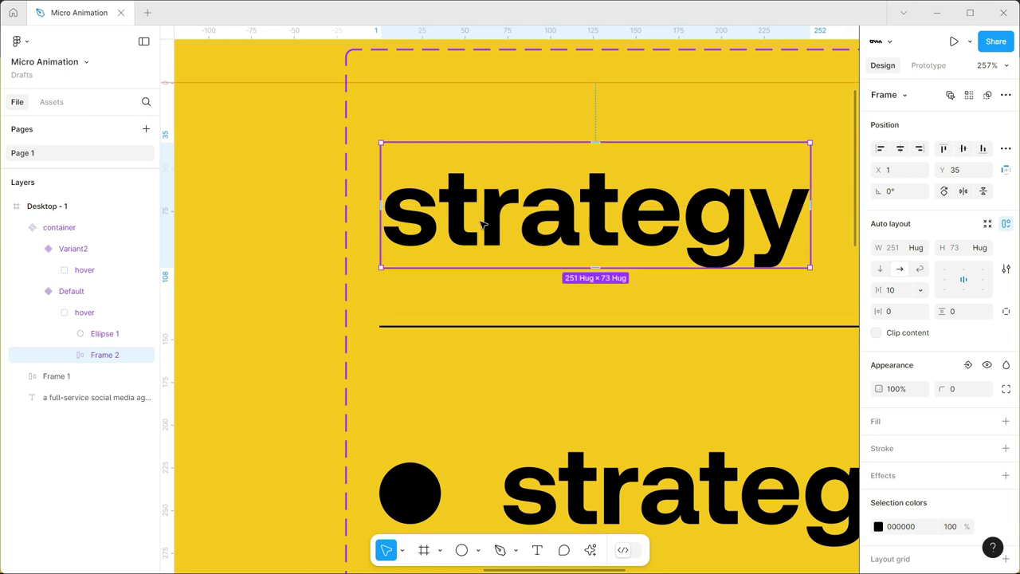
pyautogui.click(880, 149)
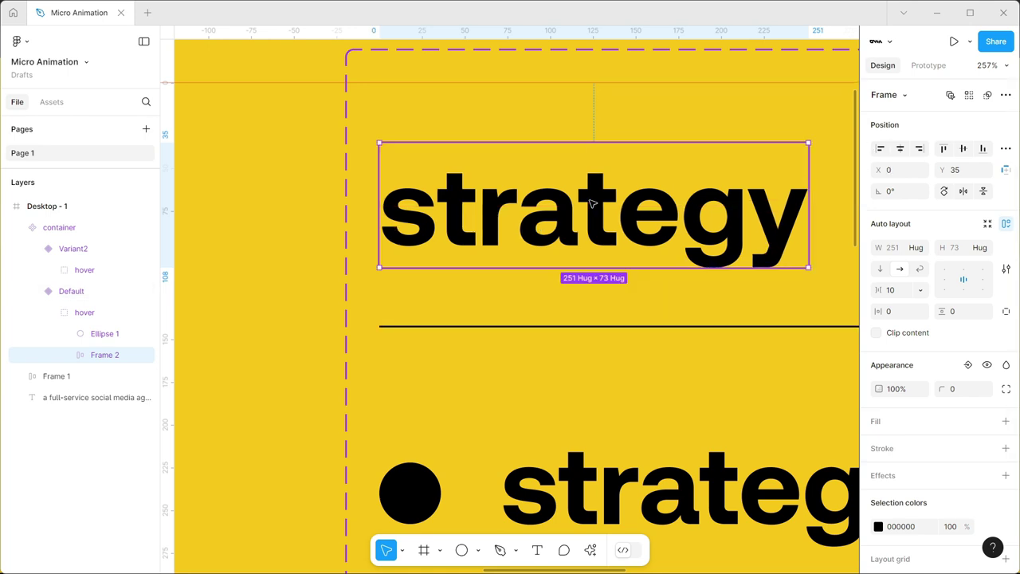
# - Add a While hovering interaction from Default to Variant2 using Smart animate, Gentle, 500ms
pyautogui.click(257, 218)
pyautogui.scroll(-5, 629, 221)
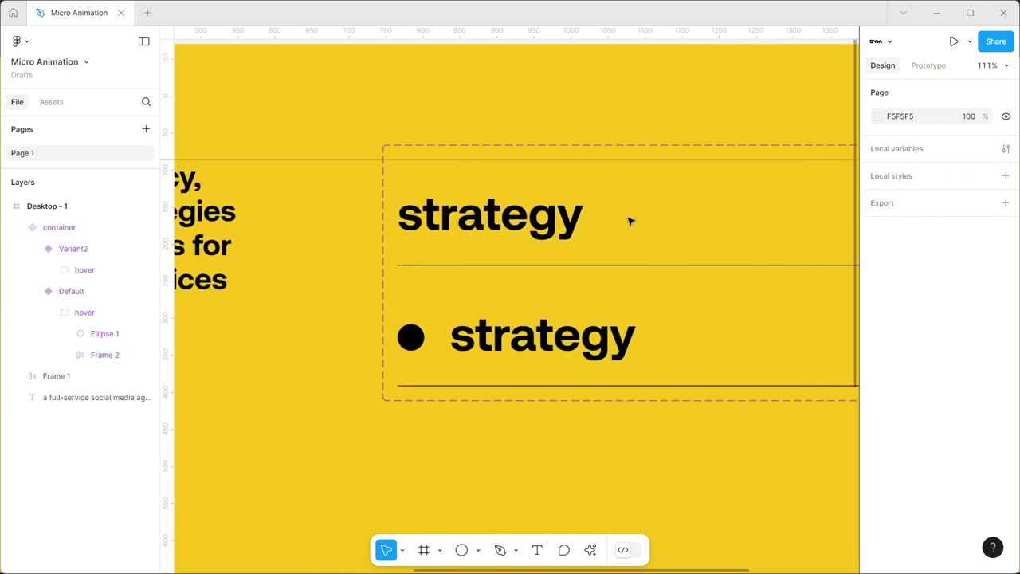
pyautogui.hscroll(3, 628, 221)
pyautogui.click(928, 65)
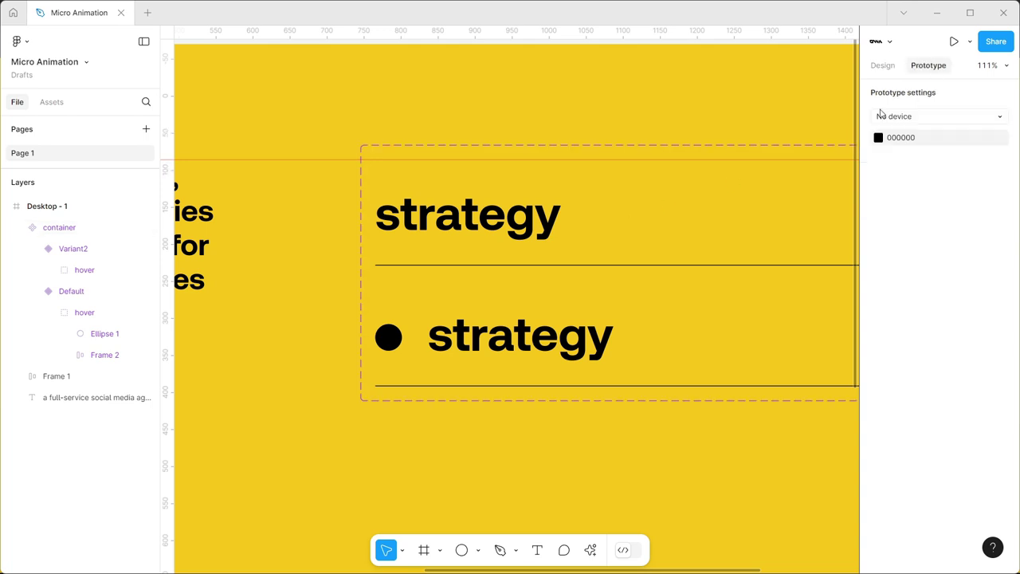
pyautogui.click(666, 235)
pyautogui.moveTo(681, 266); pyautogui.dragTo(681, 290)
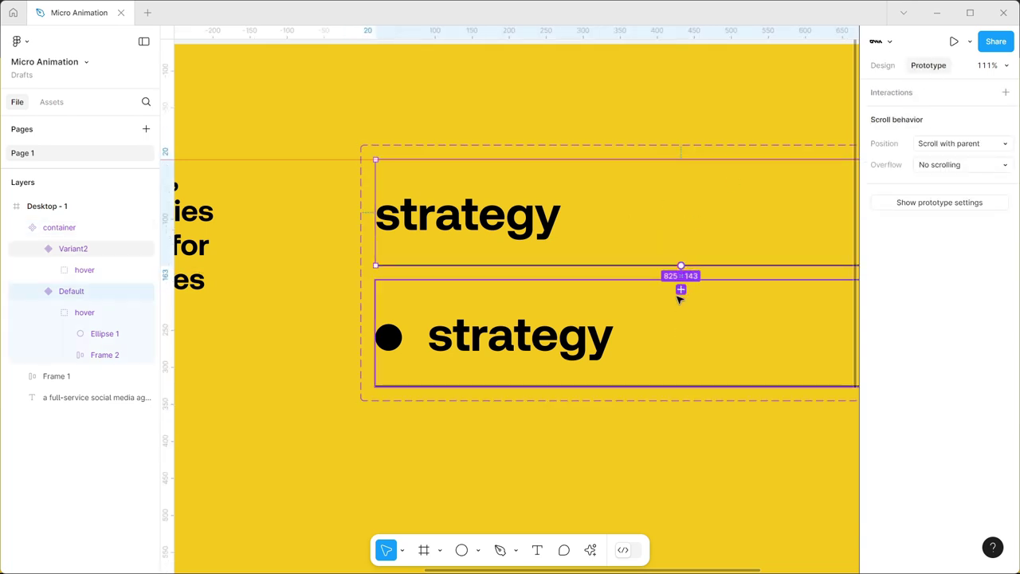
pyautogui.click(697, 342)
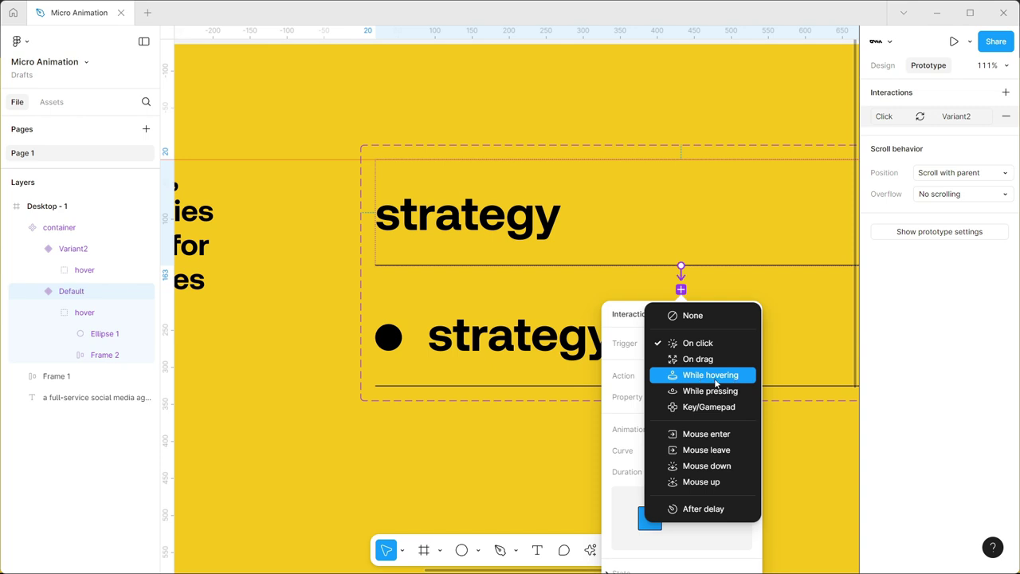
pyautogui.click(710, 375)
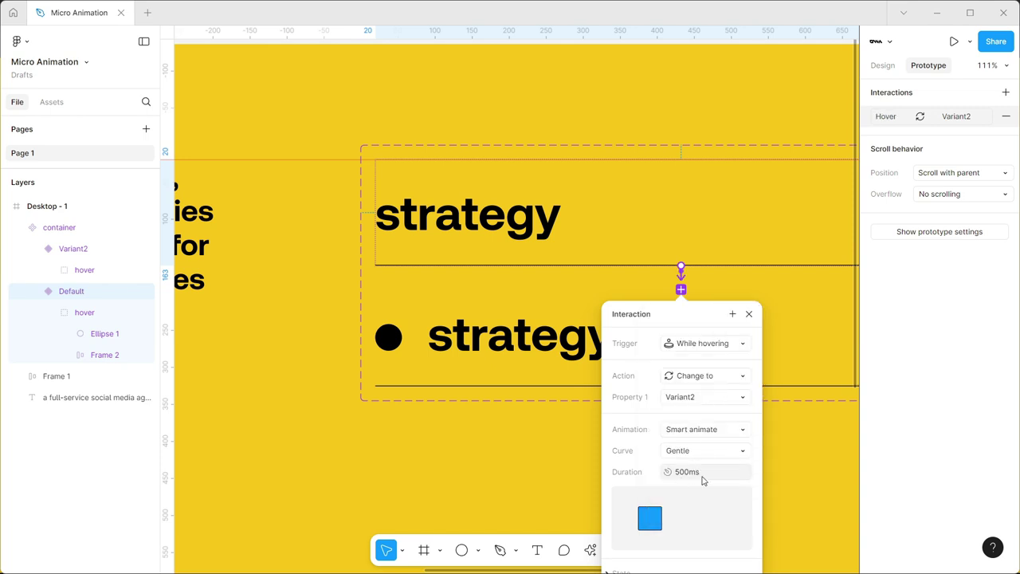
pyautogui.click(510, 442)
pyautogui.scroll(-2, 603, 319)
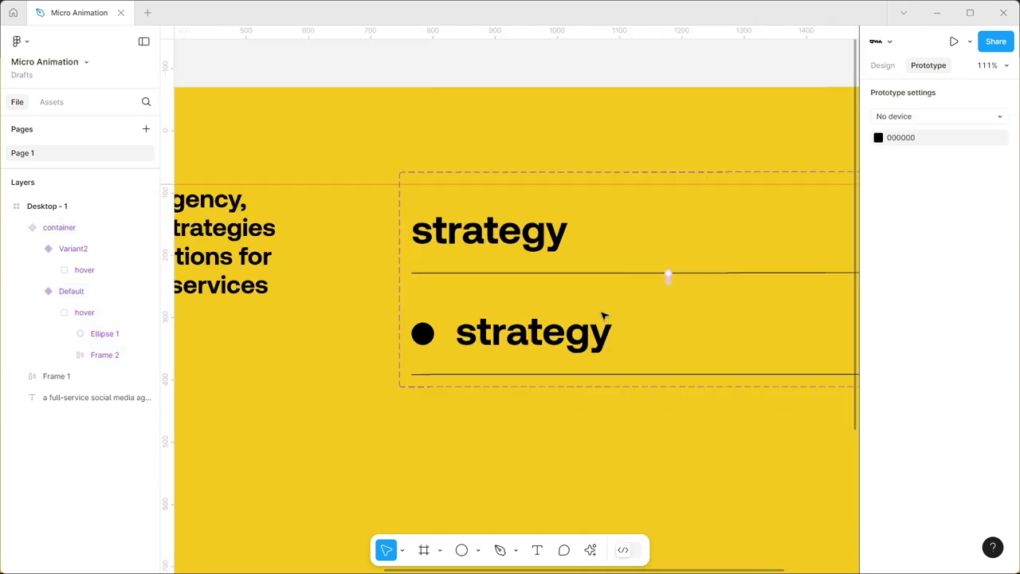
pyautogui.scroll(-5, 599, 292)
pyautogui.click(598, 292)
# - Move the component set above Desktop - 1 and place a Default instance right of the hero text
pyautogui.moveTo(597, 288); pyautogui.dragTo(563, 124)
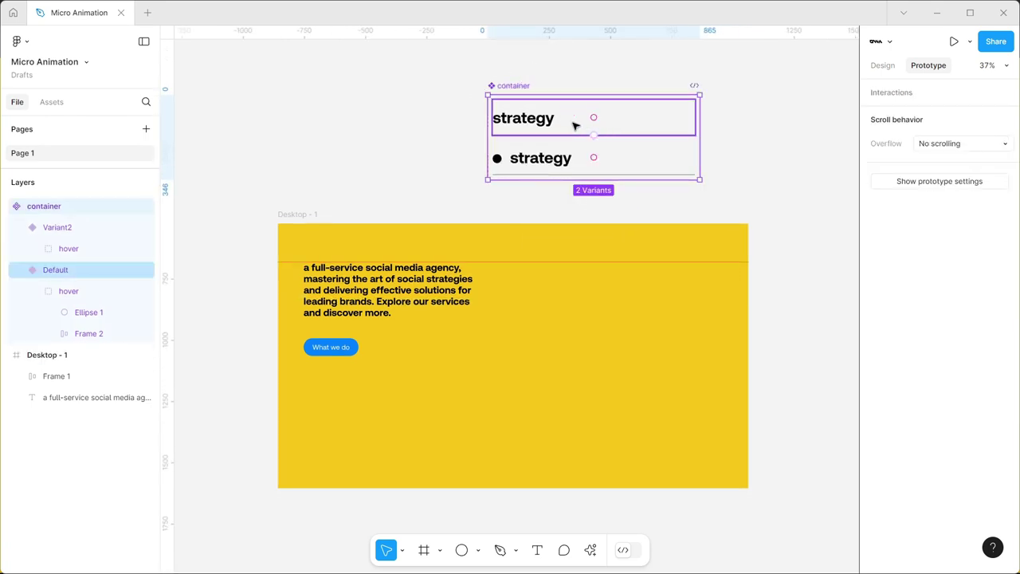
pyautogui.click(574, 128)
pyautogui.click(882, 66)
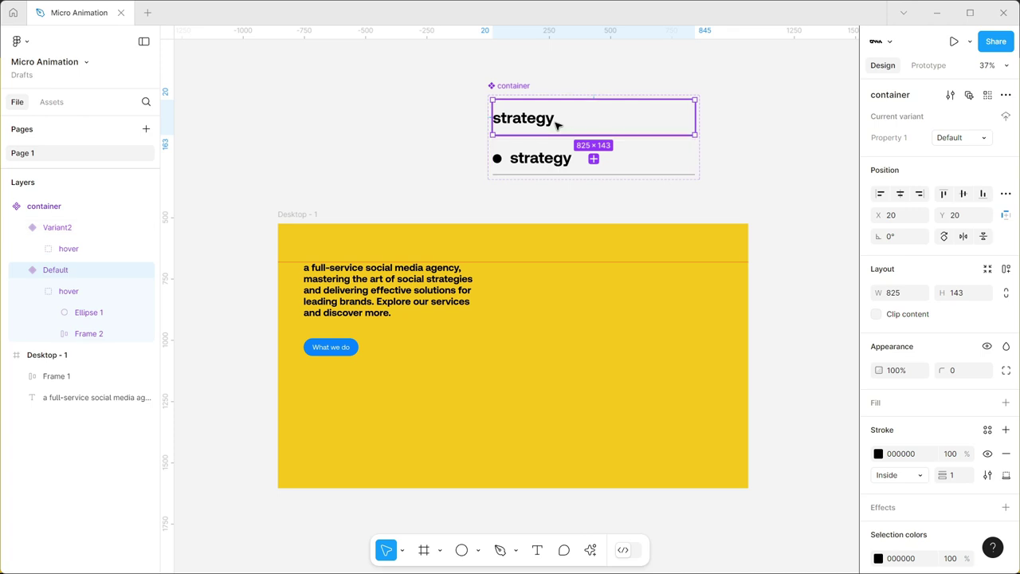
pyautogui.moveTo(559, 133)
pyautogui.mouseDown()
pyautogui.moveTo(577, 267)
pyautogui.moveTo(619, 275)
pyautogui.mouseUp()
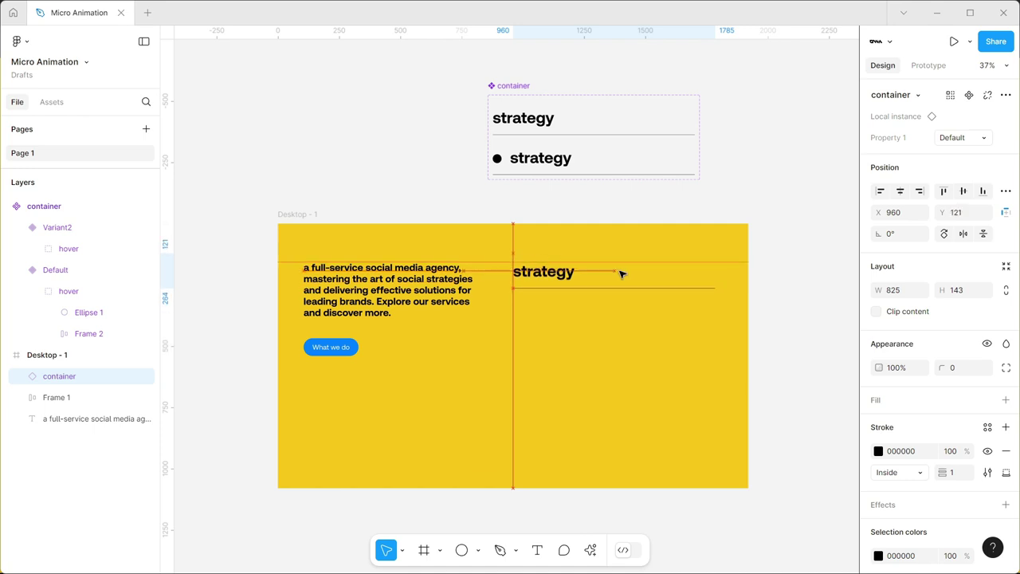
pyautogui.moveTo(619, 272); pyautogui.dragTo(622, 273)
pyautogui.click(703, 301)
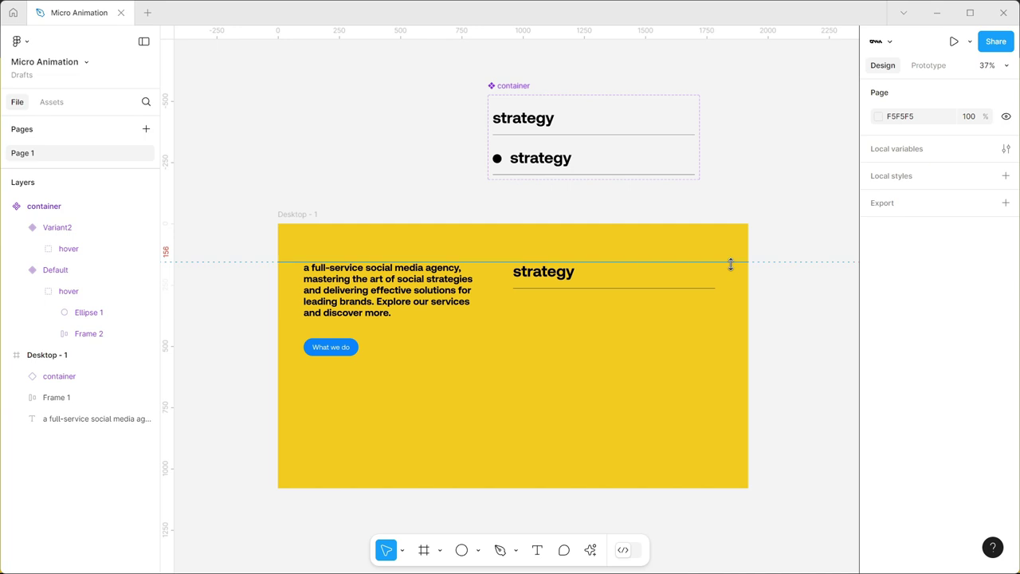
pyautogui.click(726, 270)
pyautogui.click(599, 280)
# - Duplicate the label instance to stack six rows down the frame
pyautogui.hotkey('ctrl', 'd')
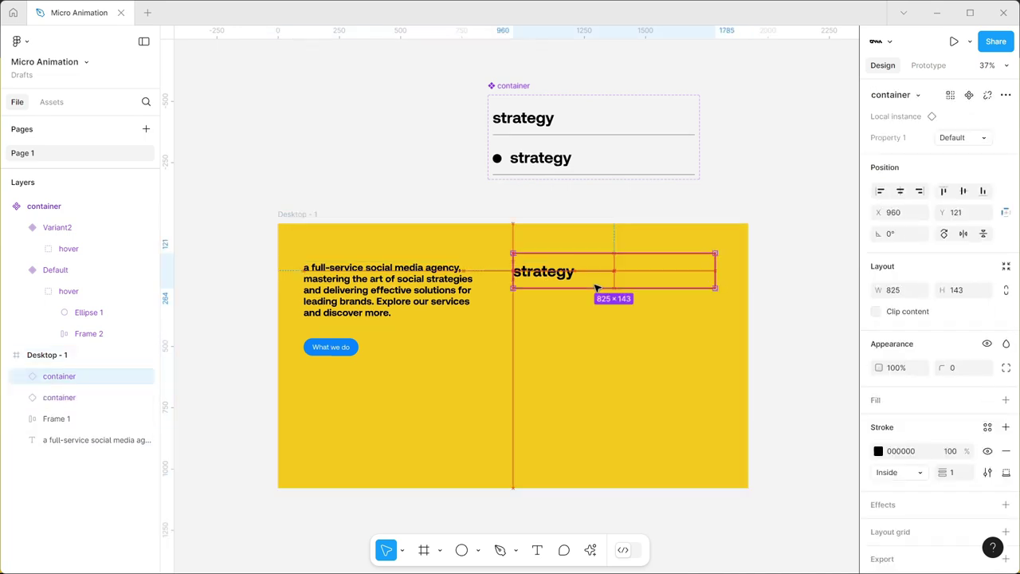
pyautogui.moveTo(596, 287); pyautogui.dragTo(599, 306)
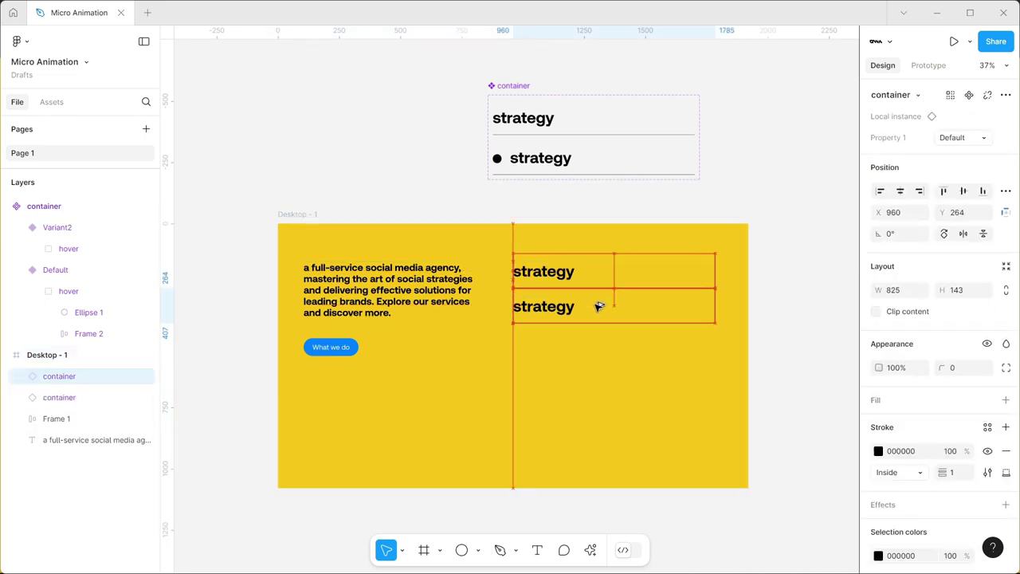
pyautogui.hotkey('ctrl', 'd')
pyautogui.hotkey('ctrl', 'd')
pyautogui.hotkey('ctrl', 'd')
pyautogui.hotkey('ctrl', 'd')
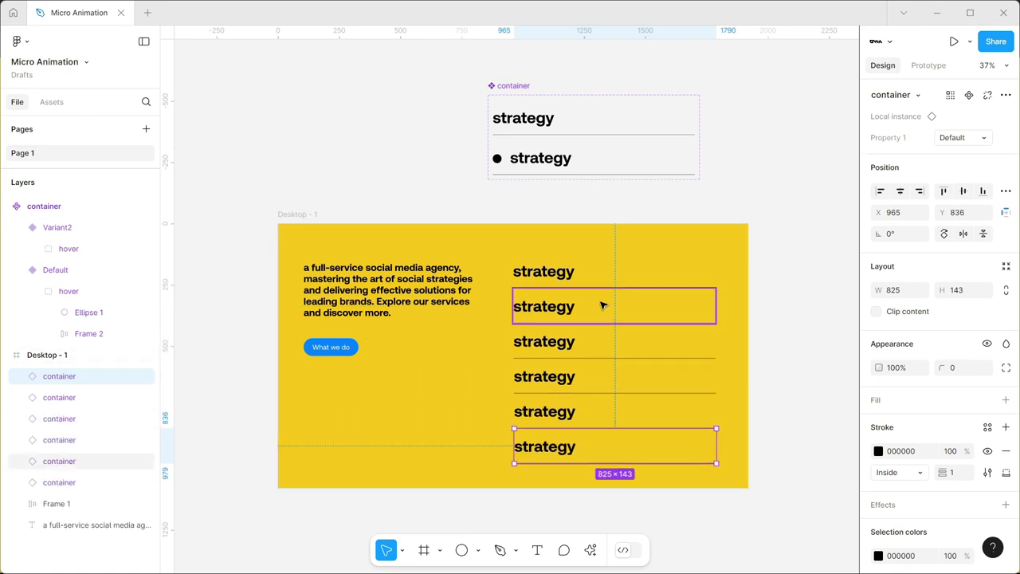
pyautogui.click(550, 307)
# - Relabel the second and third rows as 'creative' and 'studio'
pyautogui.doubleClick(550, 307)
pyautogui.doubleClick(550, 306)
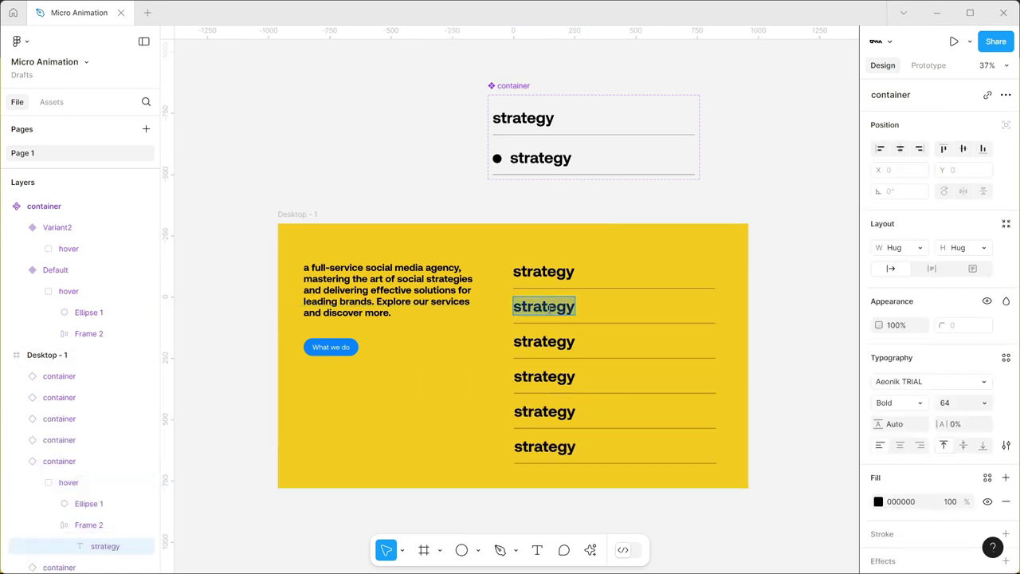
pyautogui.write('creati')
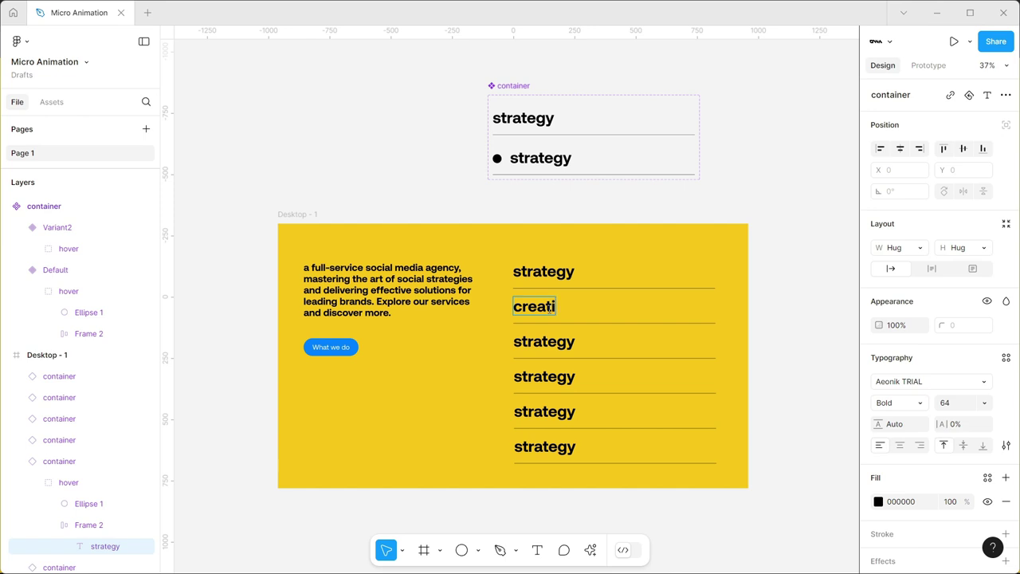
pyautogui.write('ve')
pyautogui.doubleClick(548, 343)
pyautogui.write('studo')
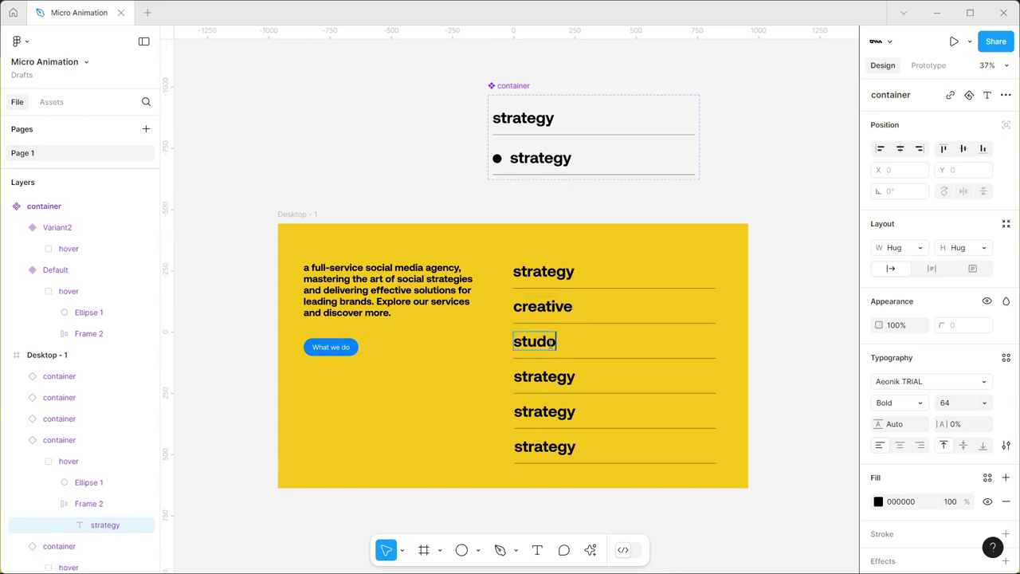
pyautogui.press('BackSpace')
pyautogui.write('io')
# - Relabel the last rows 'media', 'influencers', 'management' and preview Desktop - 1 as a prototype
pyautogui.doubleClick(544, 376)
pyautogui.write('medi')
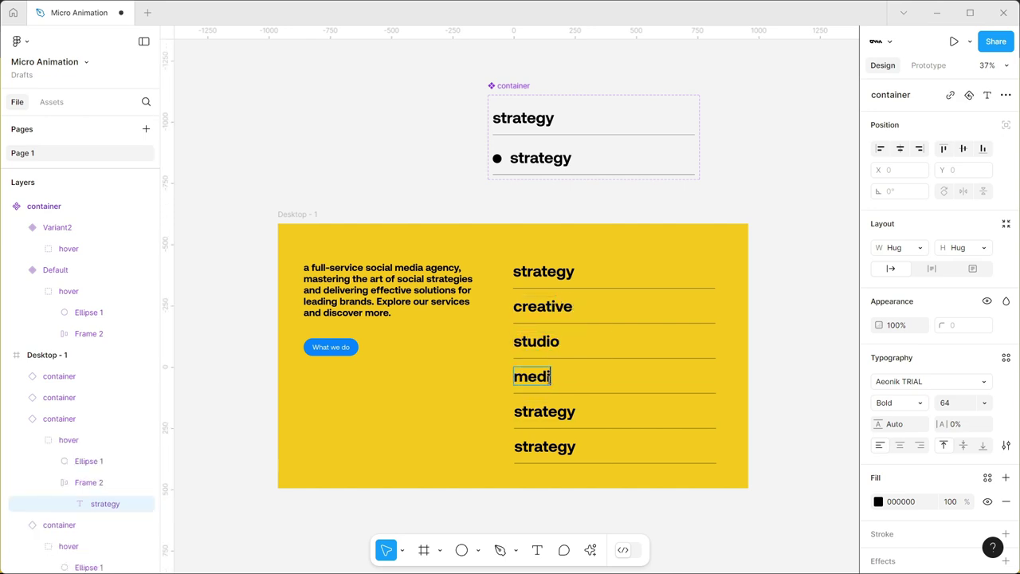
pyautogui.write('a')
pyautogui.doubleClick(558, 409)
pyautogui.write('influen')
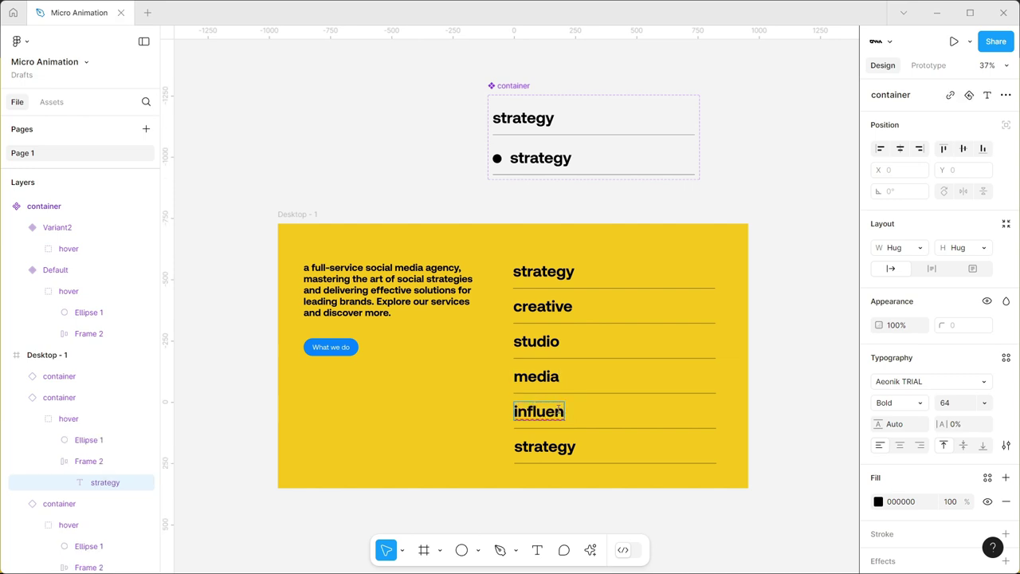
pyautogui.write('cers')
pyautogui.doubleClick(563, 445)
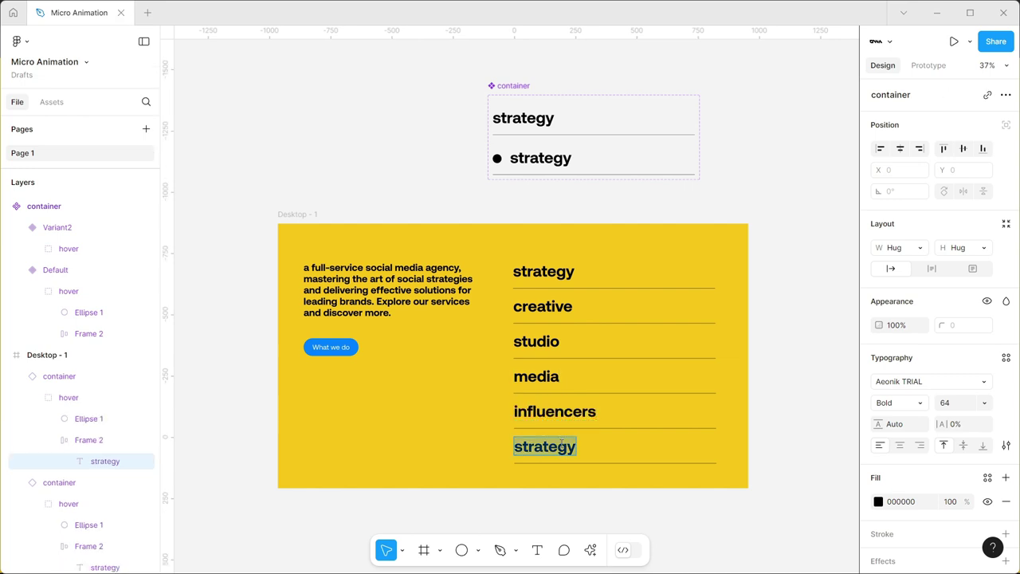
pyautogui.write('management')
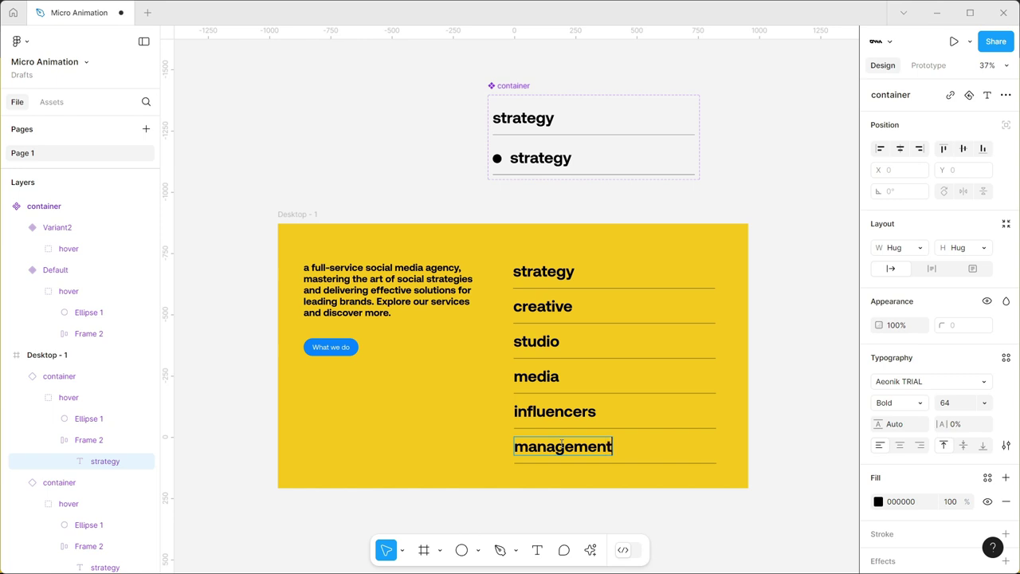
pyautogui.click(773, 357)
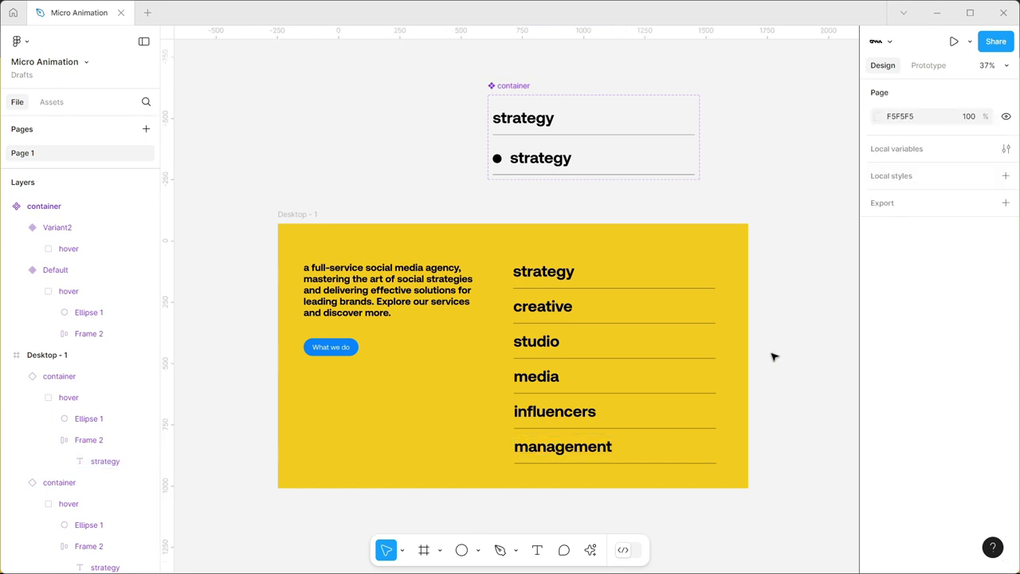
pyautogui.click(294, 212)
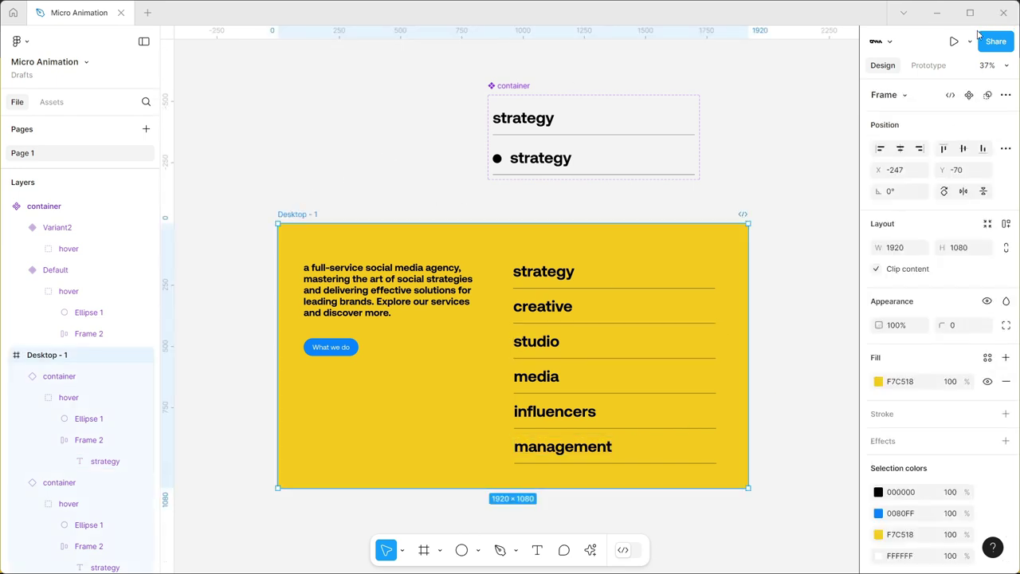
pyautogui.click(953, 43)
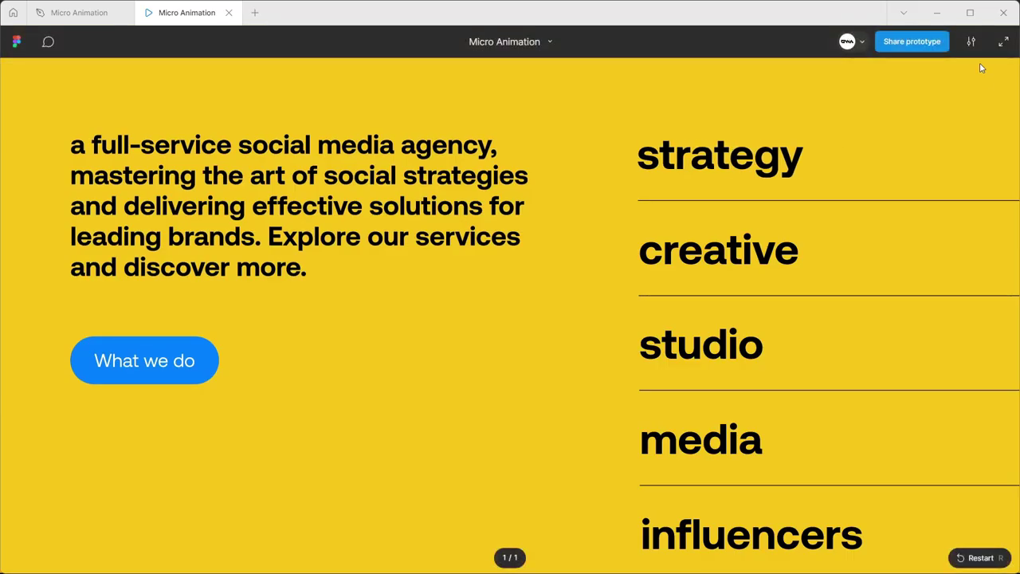
# - Set the prototype preview scaling to Fit width and height so the whole desktop frame shows
pyautogui.click(972, 42)
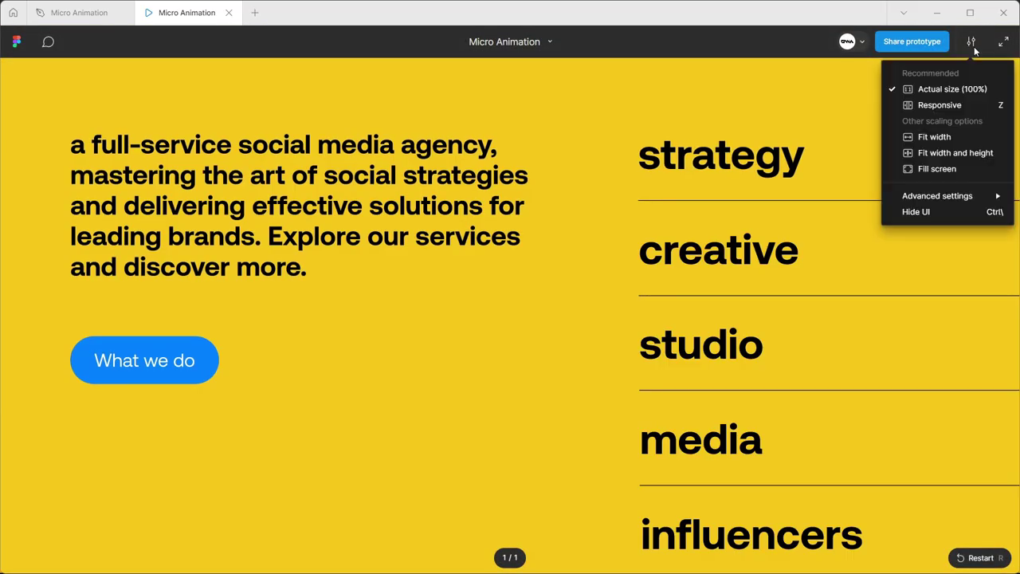
pyautogui.click(949, 170)
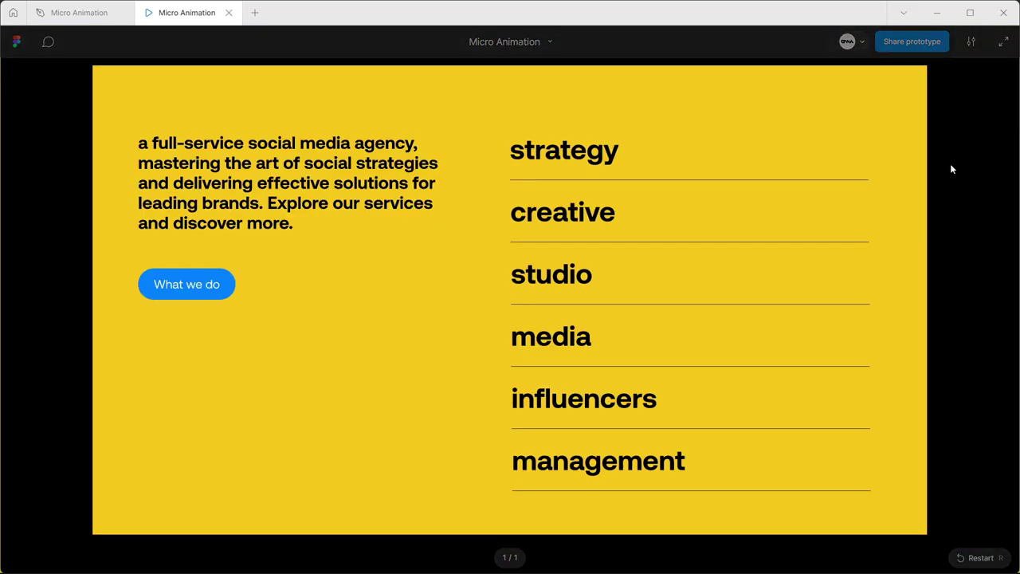